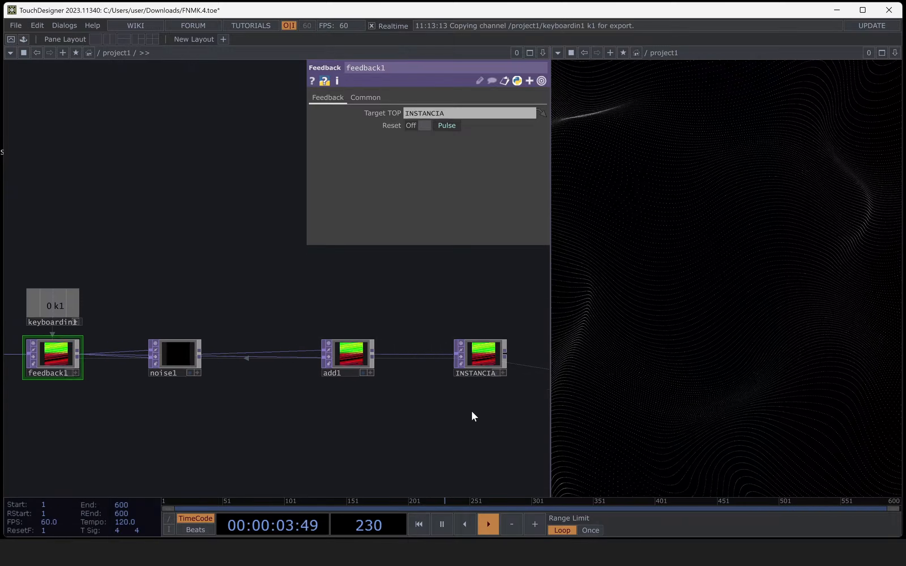
- Move the add1 node closer to noise1 in the feedback chain
left_click_drag(416, 357, 363, 357)
left_click_drag(326, 430, 349, 434)
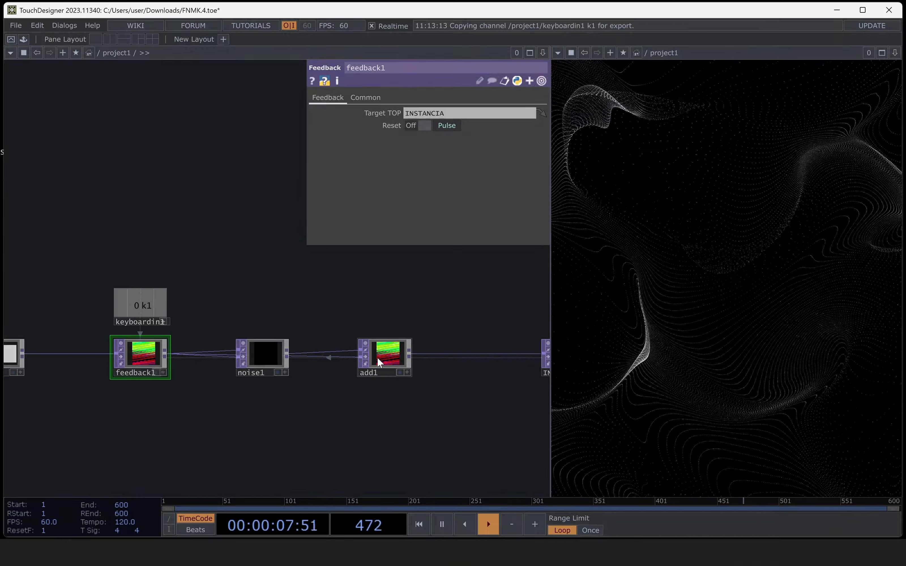
left_click_drag(378, 358, 367, 358)
left_click_drag(314, 407, 247, 402)
- Move the cam1 node directly above light1, beside the pbr1 material
scroll(247, 402, "down", 5)
left_click_drag(437, 378, 292, 330)
scroll(402, 380, "up", 3)
scroll(317, 360, "up", 3)
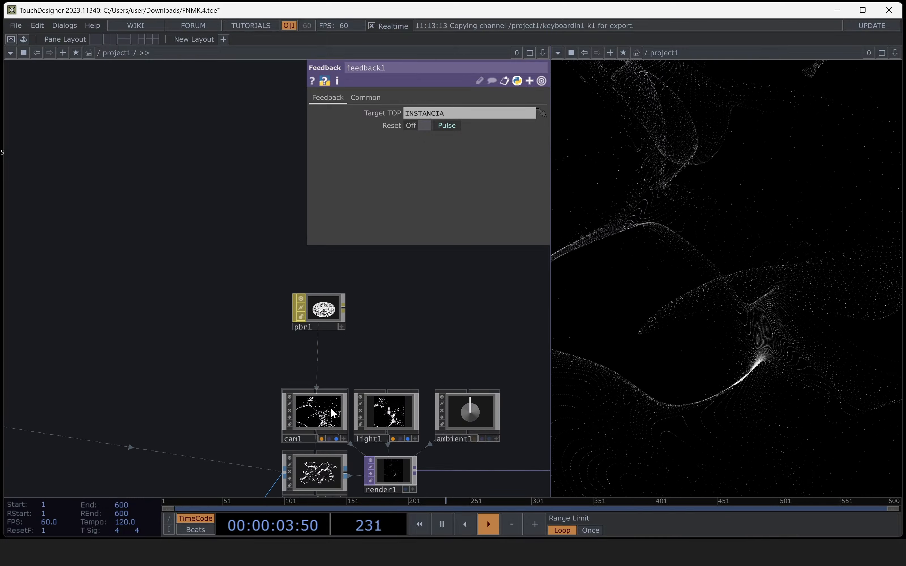
left_click_drag(349, 353, 293, 378)
left_click_drag(270, 434, 341, 362)
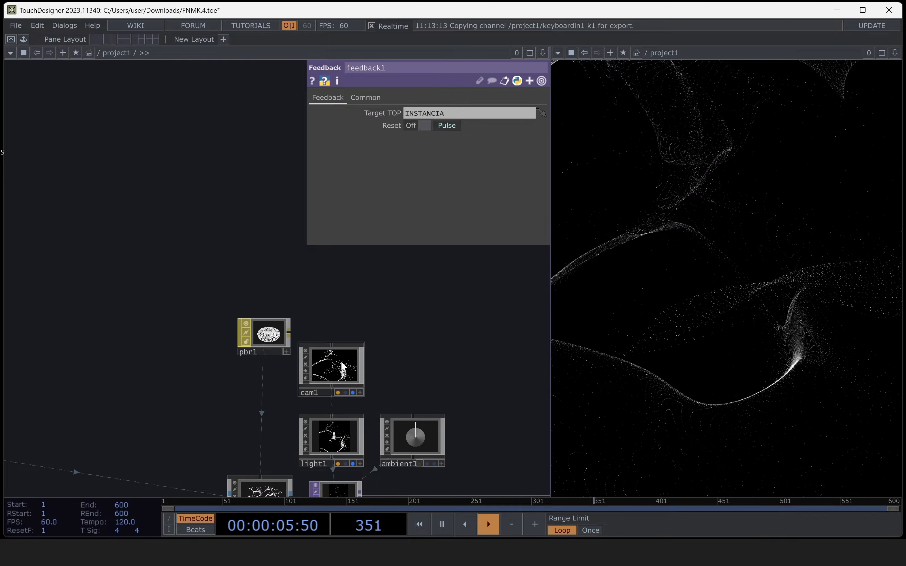
- Select cam1 and move the pbr1 material node up and away from it, clearing the space above the camera
scroll(343, 364, "up", 3)
left_click(343, 365)
scroll(368, 391, "down", 3)
left_click_drag(422, 404, 292, 403)
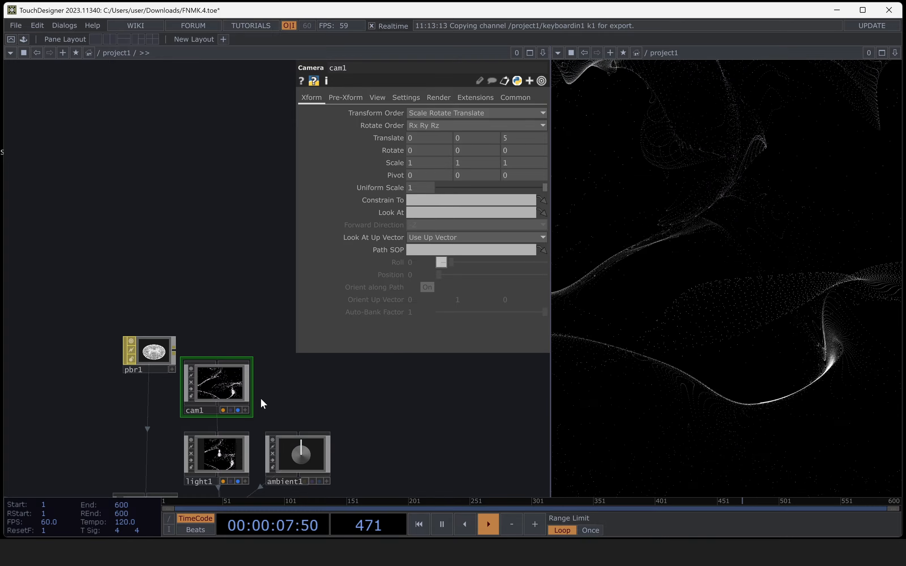
scroll(259, 398, "up", 2)
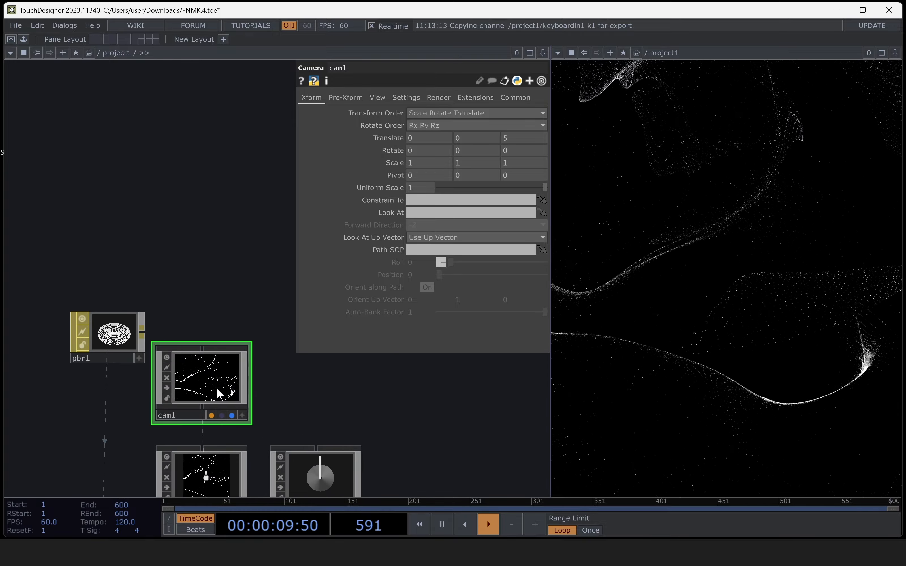
scroll(220, 388, "up", 2)
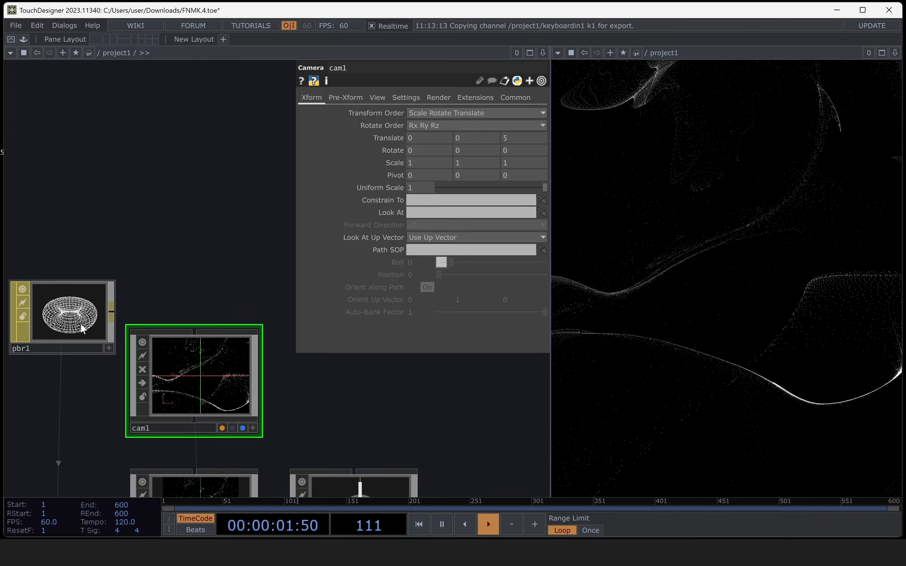
left_click_drag(159, 274, 264, 259)
left_click_drag(188, 305, 169, 208)
left_click_drag(105, 339, 35, 342)
scroll(120, 367, "down", 3)
scroll(176, 372, "up", 3)
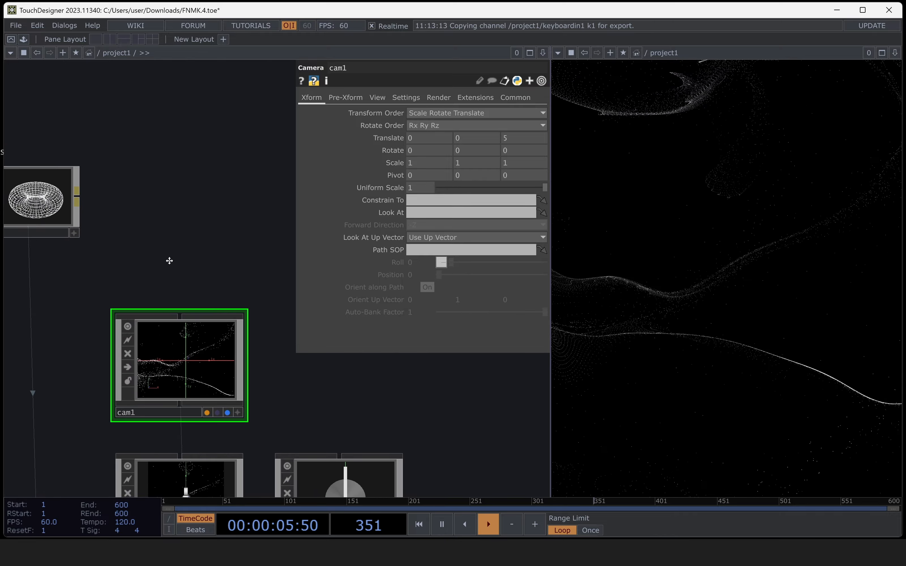
- Add a Null component directly above cam1
left_click_drag(222, 232, 216, 306)
key("Tab")
left_click(32, 112)
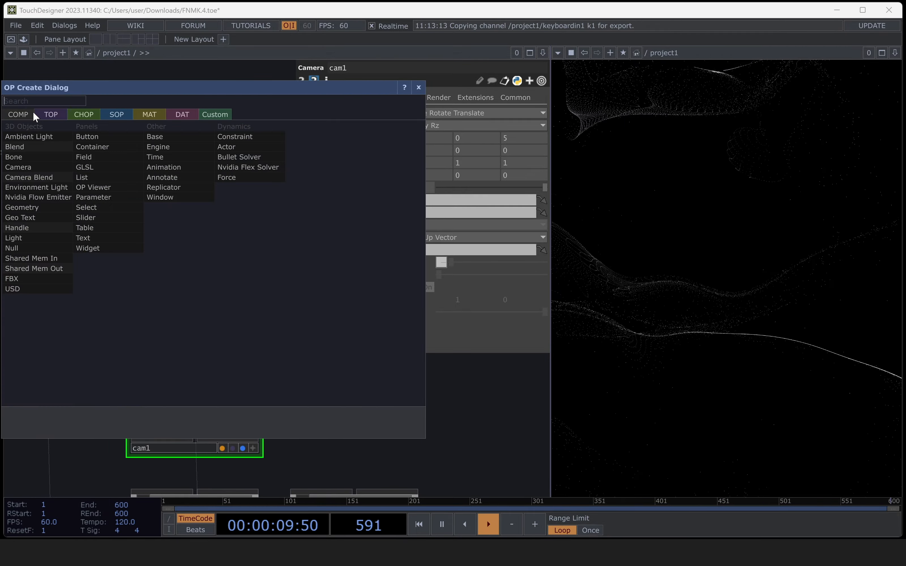
left_click(61, 251)
left_click(215, 278)
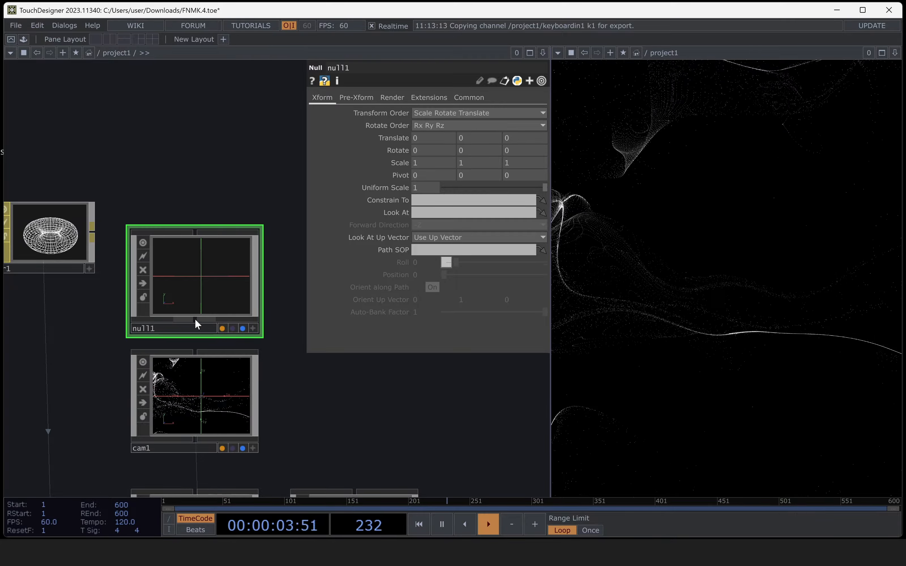
- Make cam1 look at null1 and set the camera's translation to 2, 2, 2
left_click(211, 392)
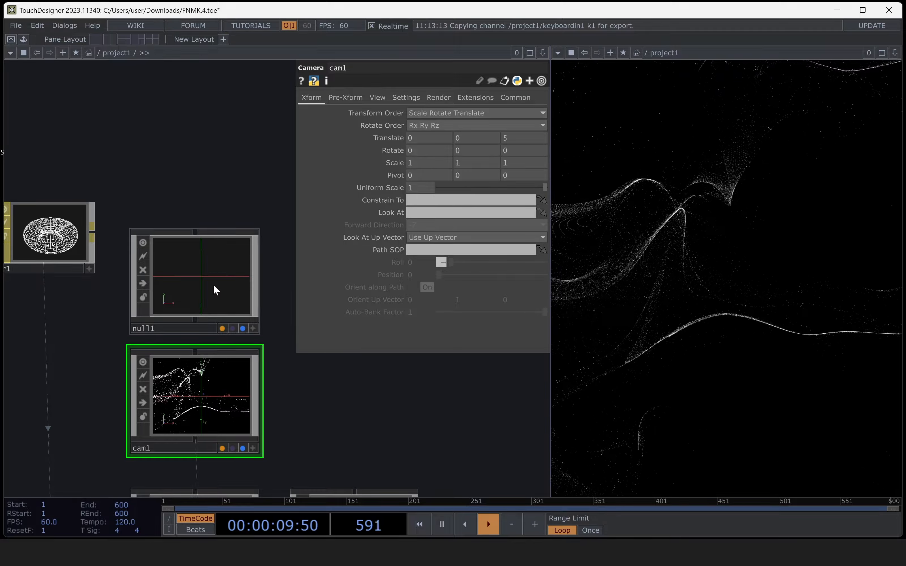
left_click_drag(214, 285, 437, 211)
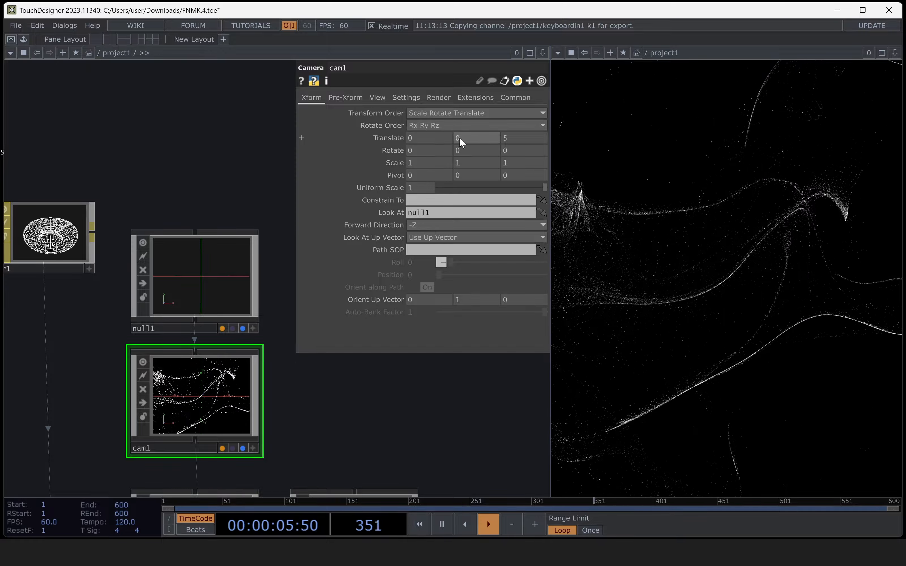
type("2")
left_click(477, 139)
type("2")
left_click(517, 139)
type("2")
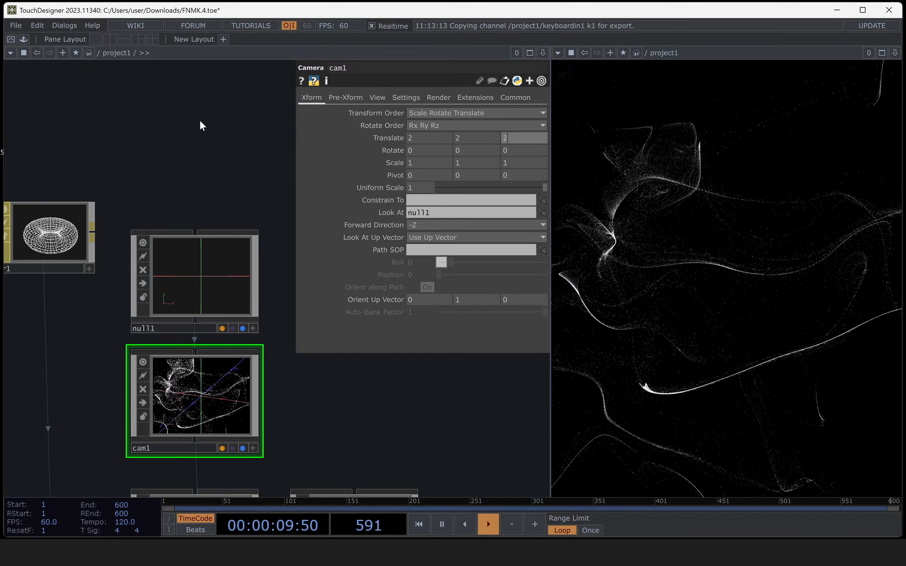
left_click(200, 122)
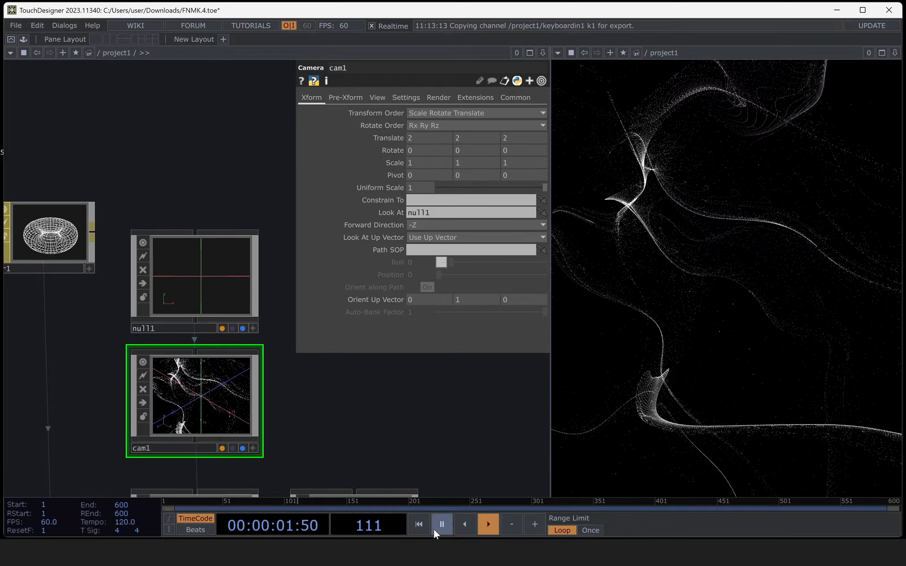
- Try the ZX Plane orientation on the grid1 geometry and set it back to XY Plane
scroll(212, 400, "up", 4)
scroll(170, 416, "down", 8)
scroll(188, 398, "up", 4)
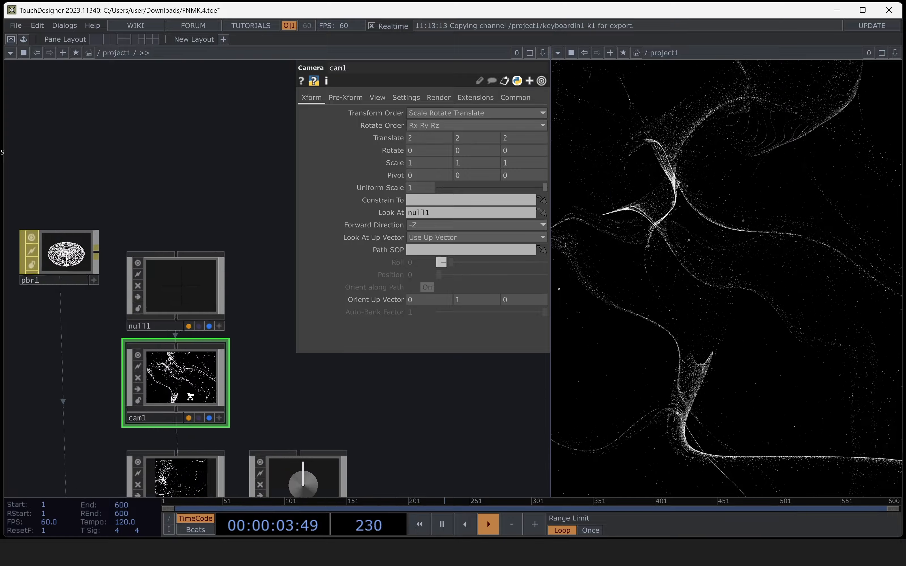
scroll(184, 358, "down", 8)
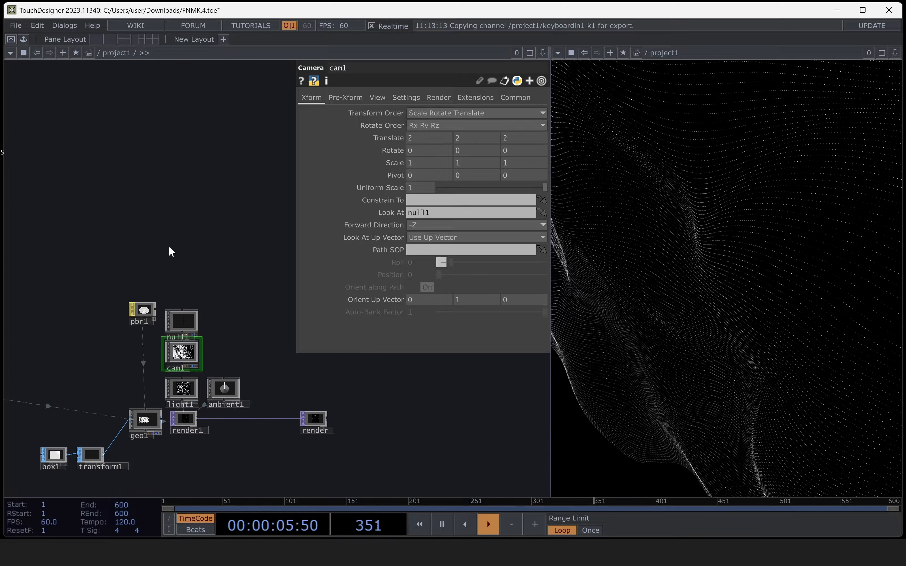
scroll(227, 349, "down", 8)
scroll(97, 347, "up", 3)
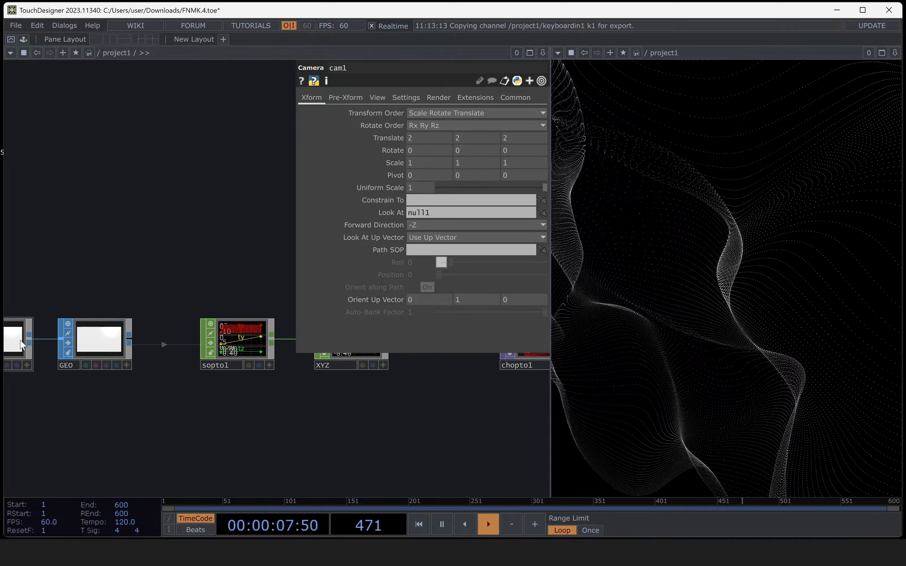
left_click(21, 342)
scroll(60, 273, "up", 3)
left_click(448, 139)
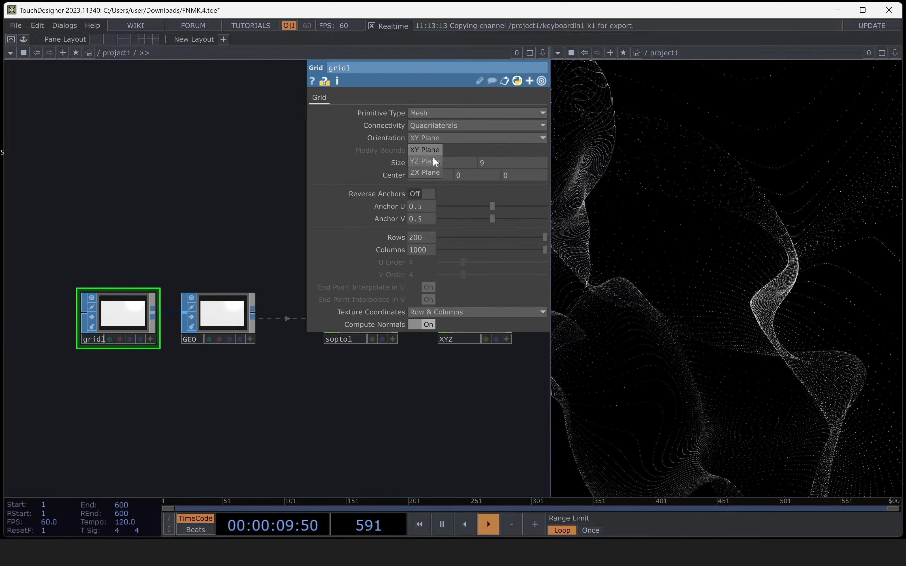
left_click(427, 161)
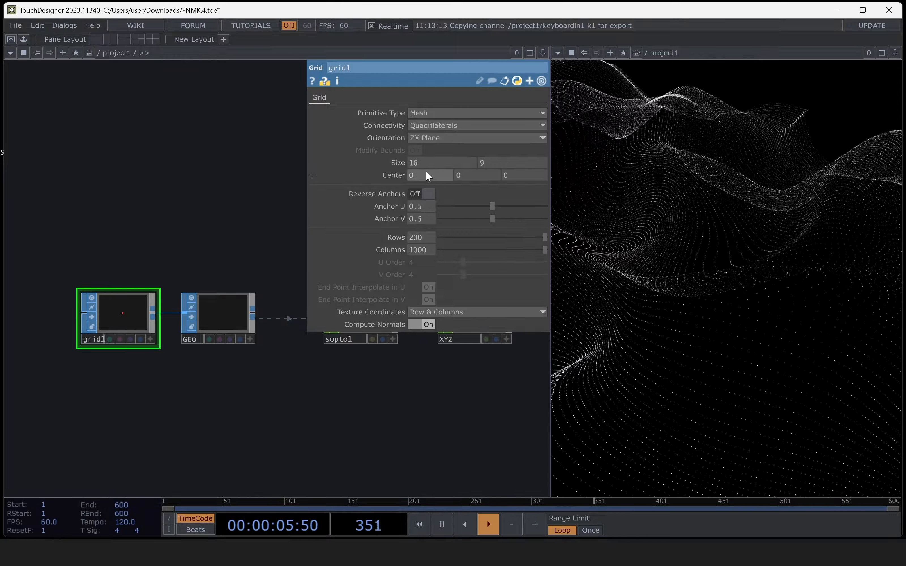
left_click(436, 138)
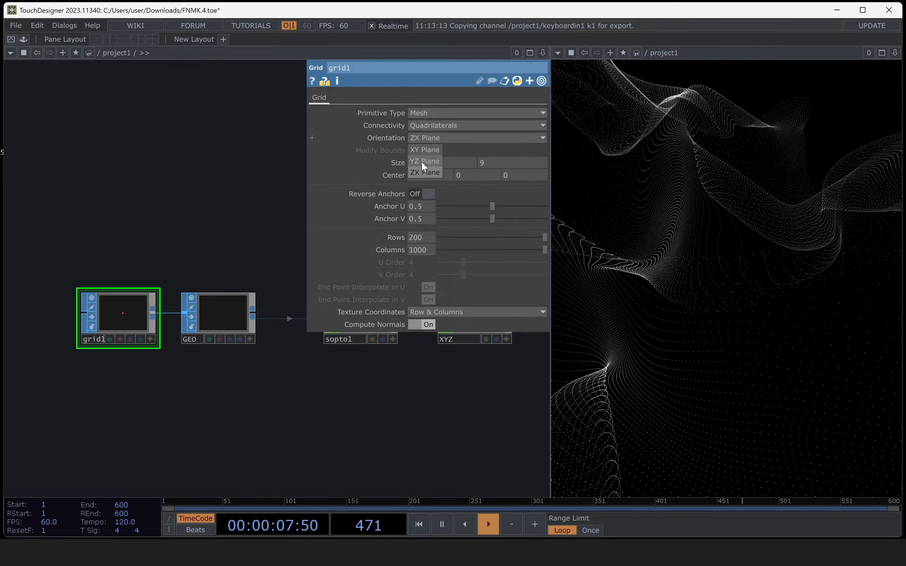
- Add a second Camera component beside cam1
scroll(273, 395, "down", 5)
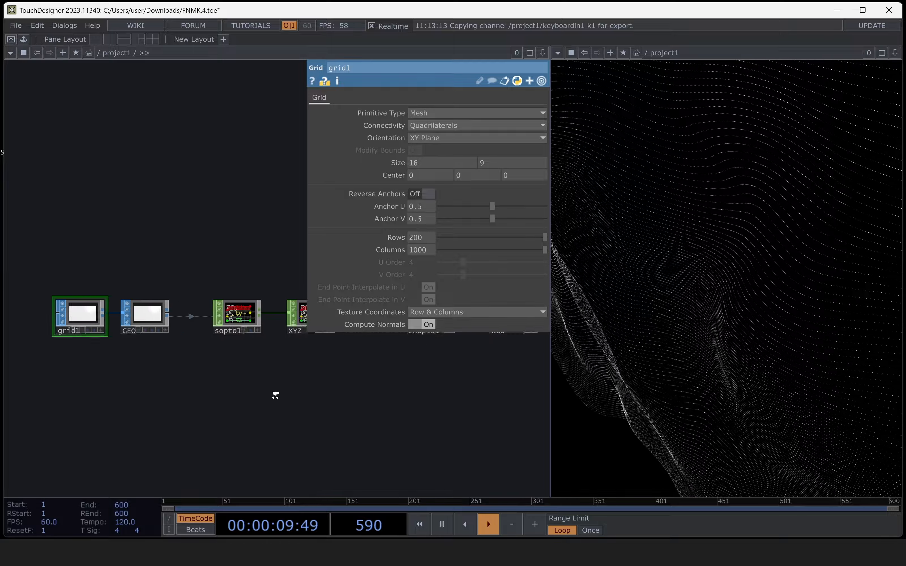
scroll(336, 374, "right", 10)
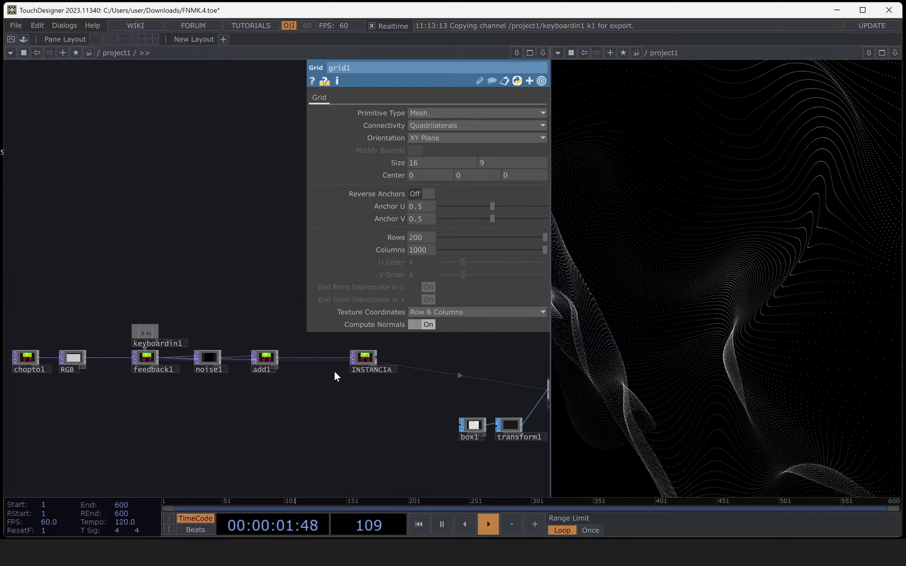
scroll(261, 390, "up", 6)
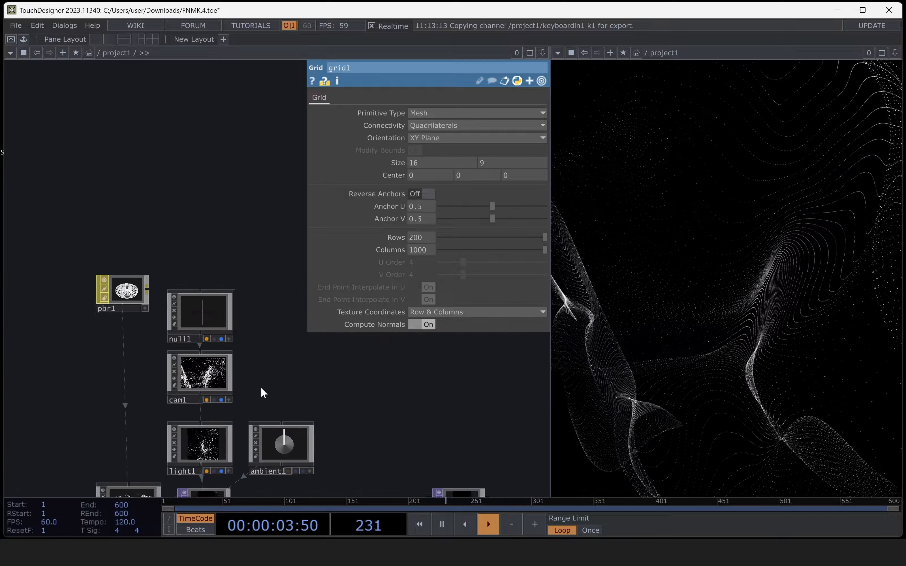
key("Tab")
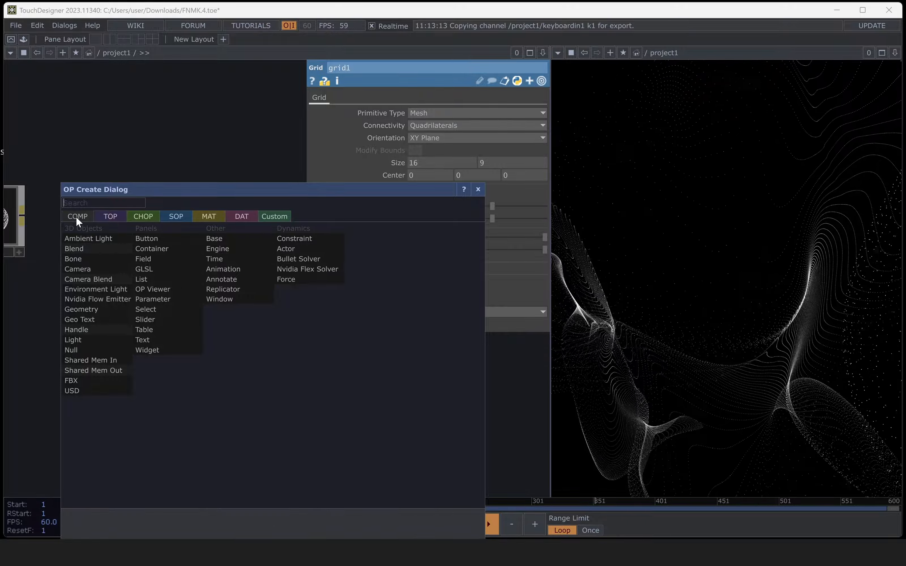
type("ca")
left_click(92, 269)
left_click(301, 390)
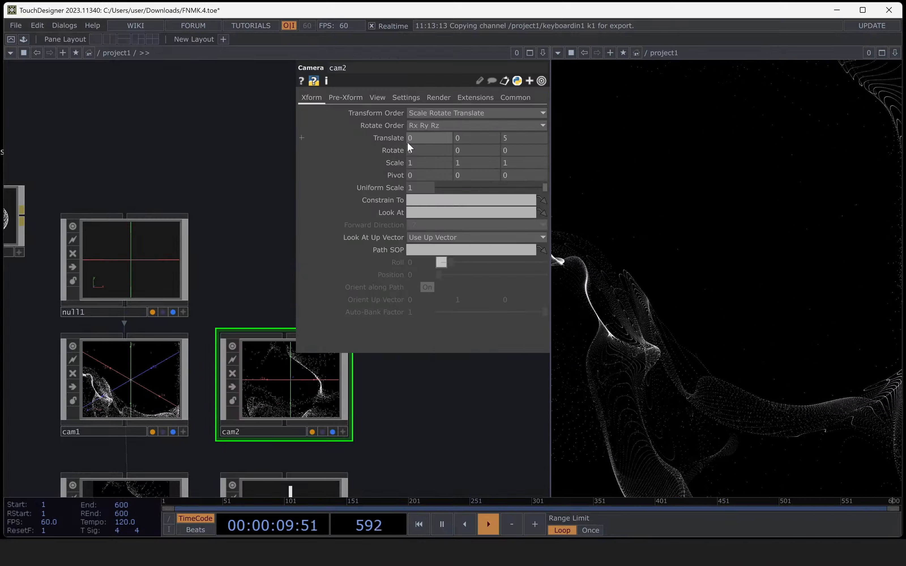
- Set cam2's projection to Orthographic with an ortho width of 4
left_click(379, 99)
left_click(442, 113)
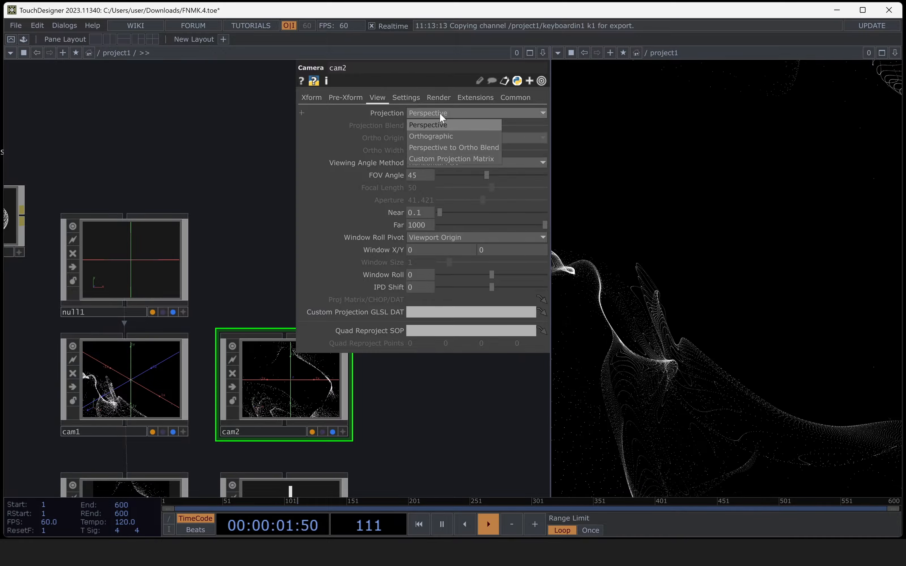
left_click(439, 135)
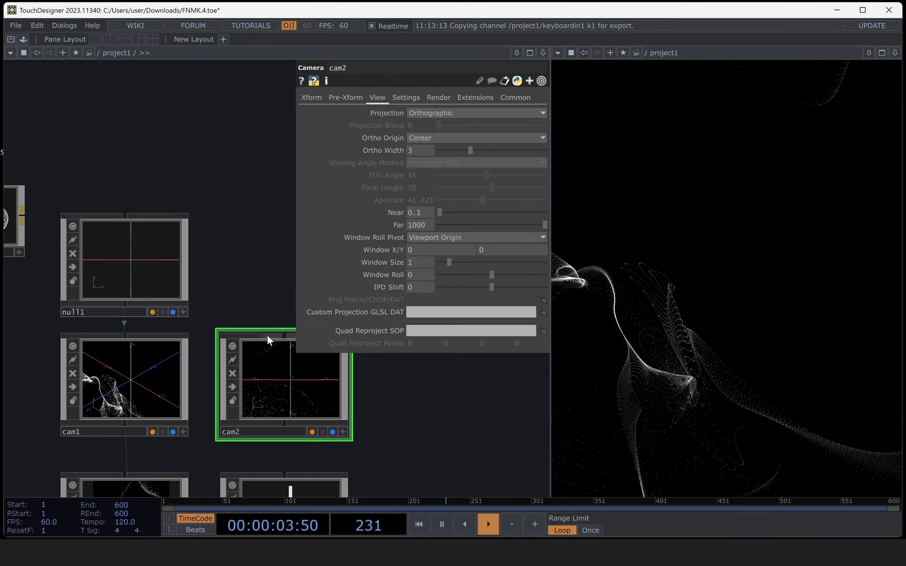
left_click(417, 150)
type("4")
key("Return")
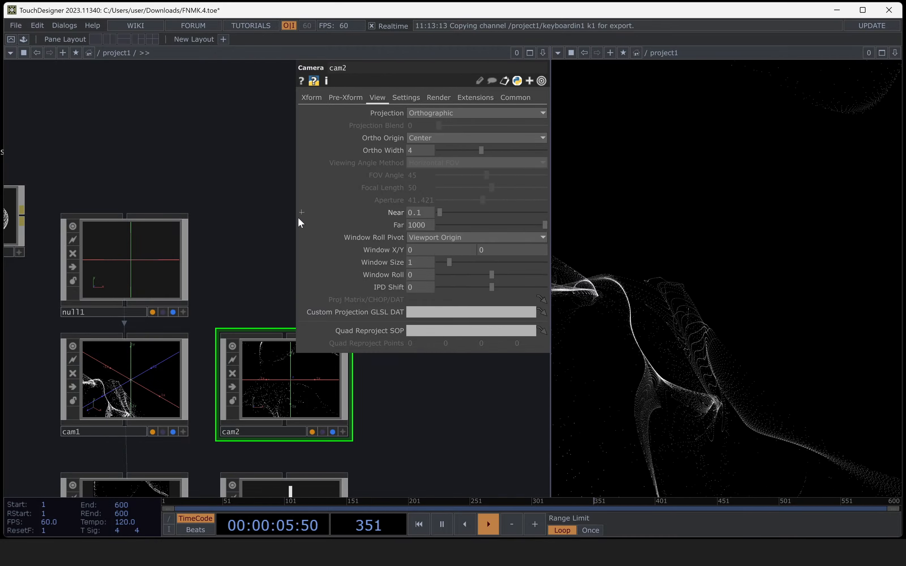
- Move the pbr1 material node below geo1
scroll(310, 361, "down", 6)
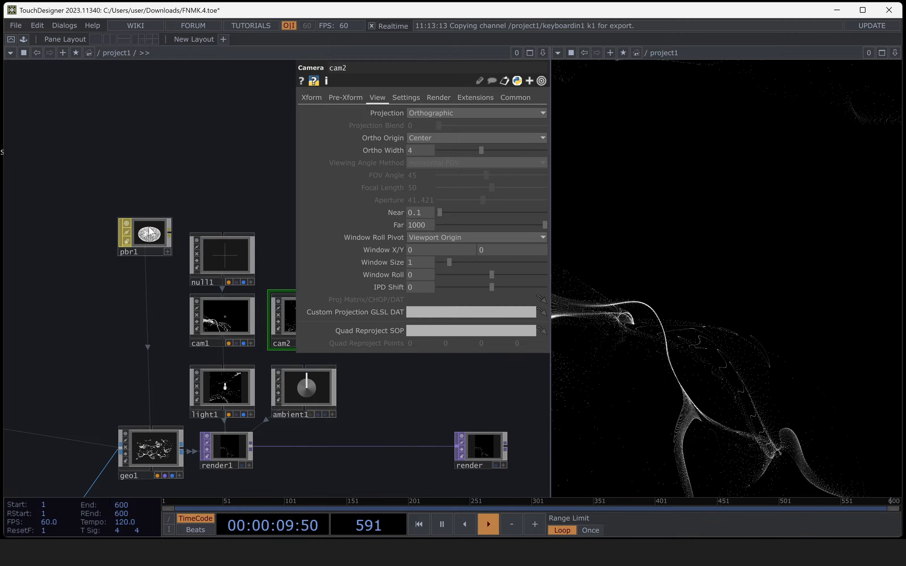
left_click_drag(124, 354, 128, 227)
left_click_drag(131, 125, 143, 404)
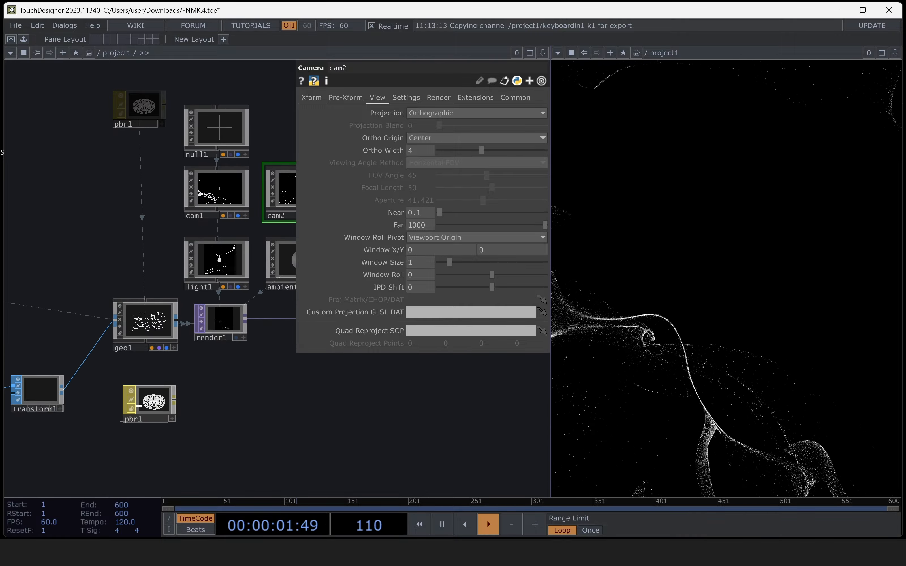
- Add a Camera Blend component above geo1, beside light1
scroll(108, 317, "up", 3)
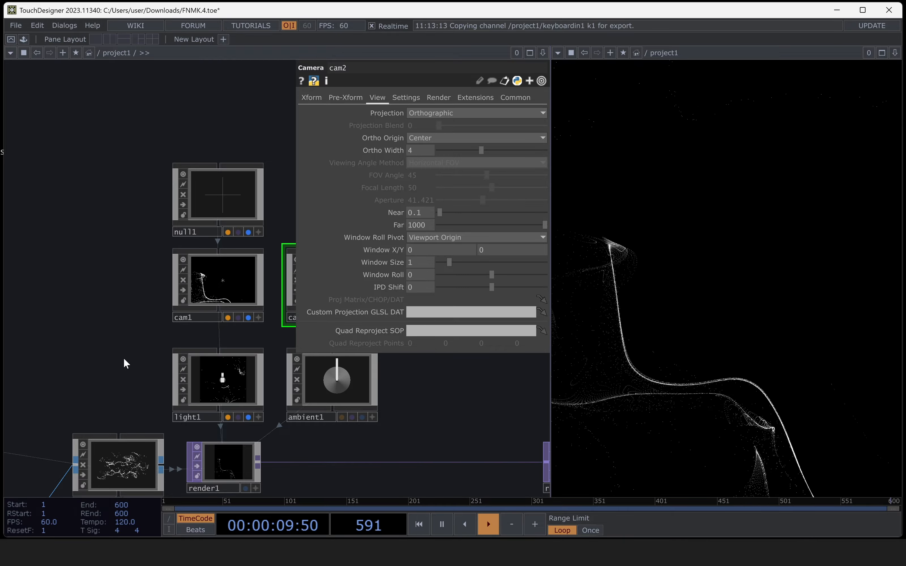
key("Tab")
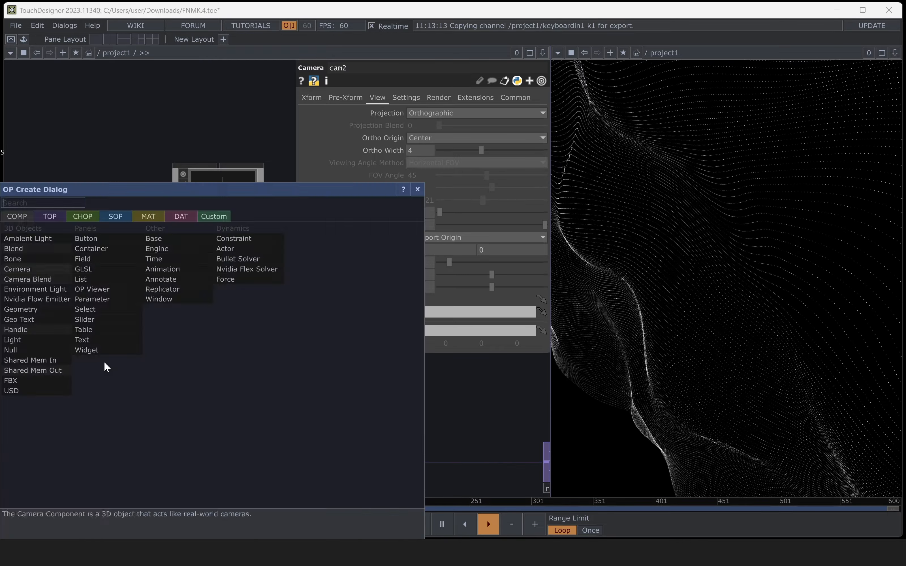
left_click(51, 279)
left_click(109, 372)
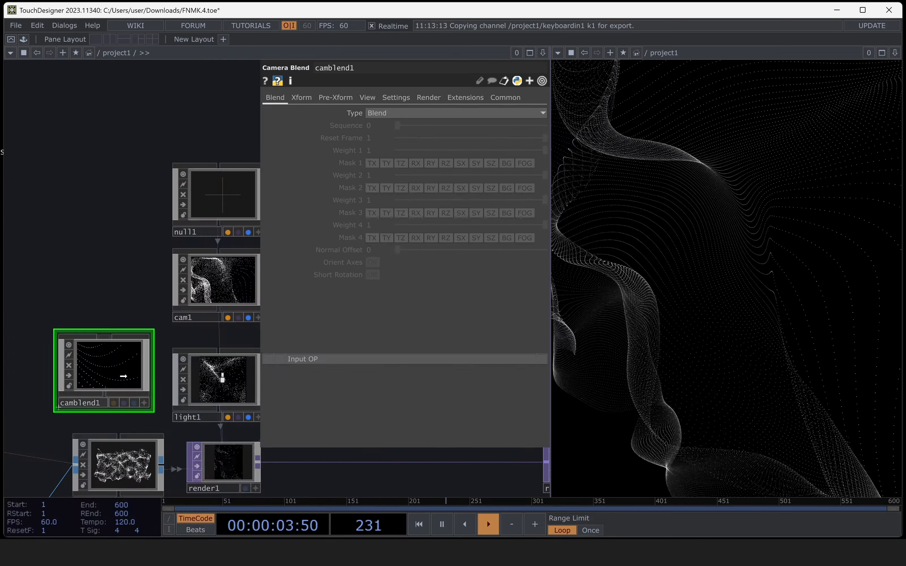
left_click_drag(127, 375, 126, 389)
- Set the Camera Blend's type to Sequence and connect cam1 and cam2 to it as inputs
left_click_drag(77, 312, 0, 309)
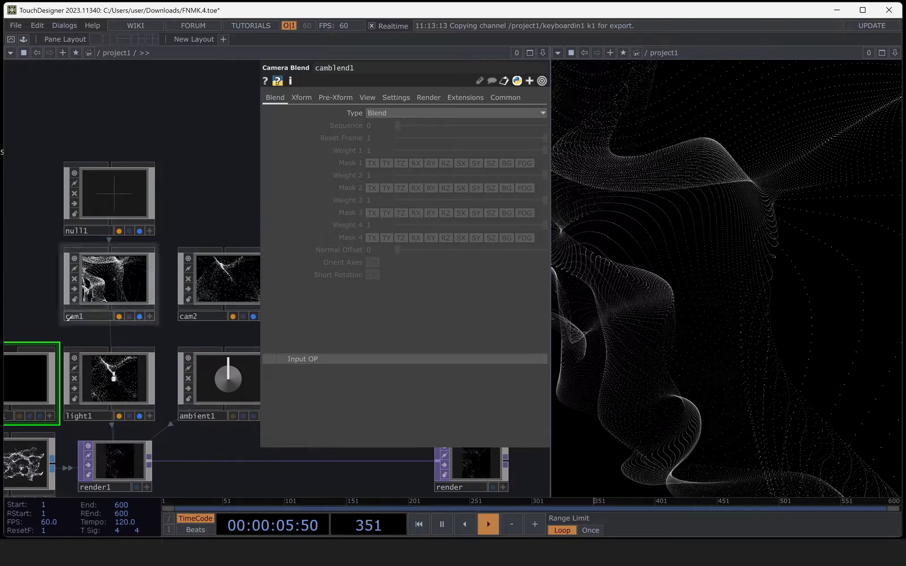
left_click_drag(204, 231, 262, 203)
left_click(455, 112)
left_click(384, 126)
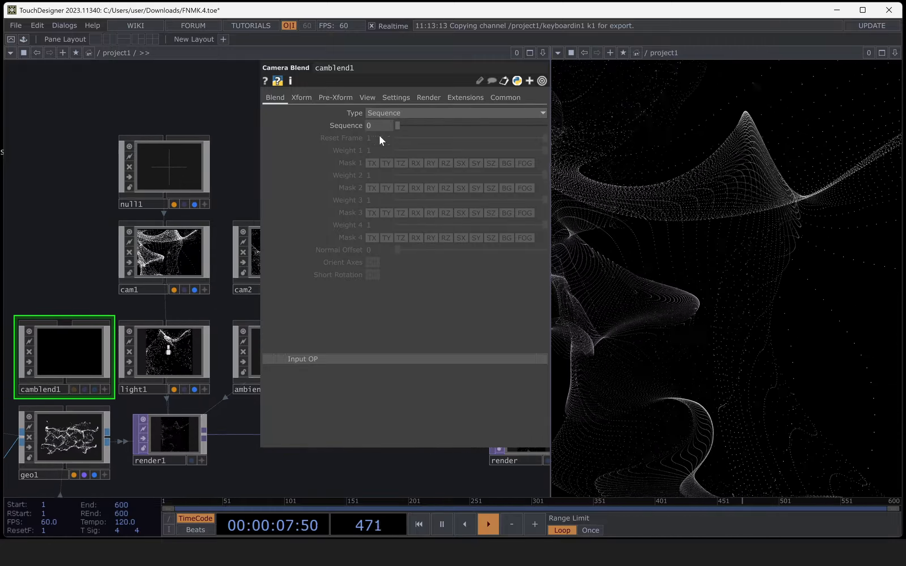
left_click_drag(164, 281, 31, 281)
left_click_drag(239, 274, 55, 319)
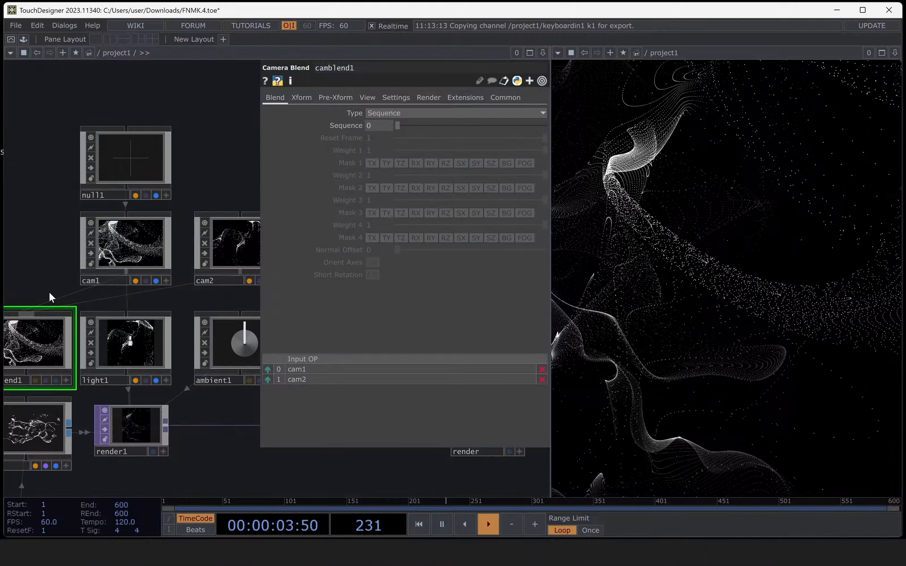
- Sweep the Camera Blend's Sequence value up and back down to preview the transition between cam1 and cam2
scroll(50, 294, "down", 3)
scroll(67, 293, "up", 2)
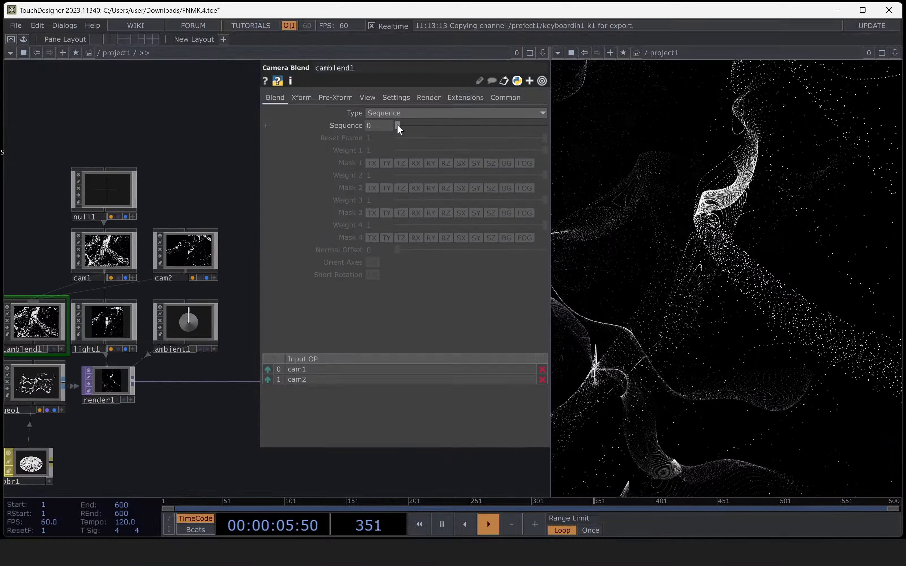
left_click_drag(398, 125, 473, 128)
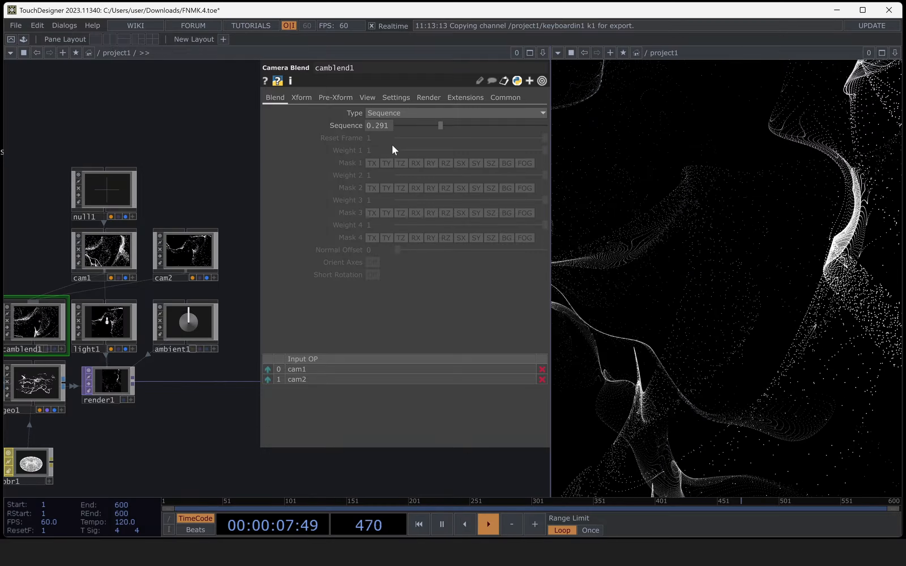
scroll(44, 259, "up", 8)
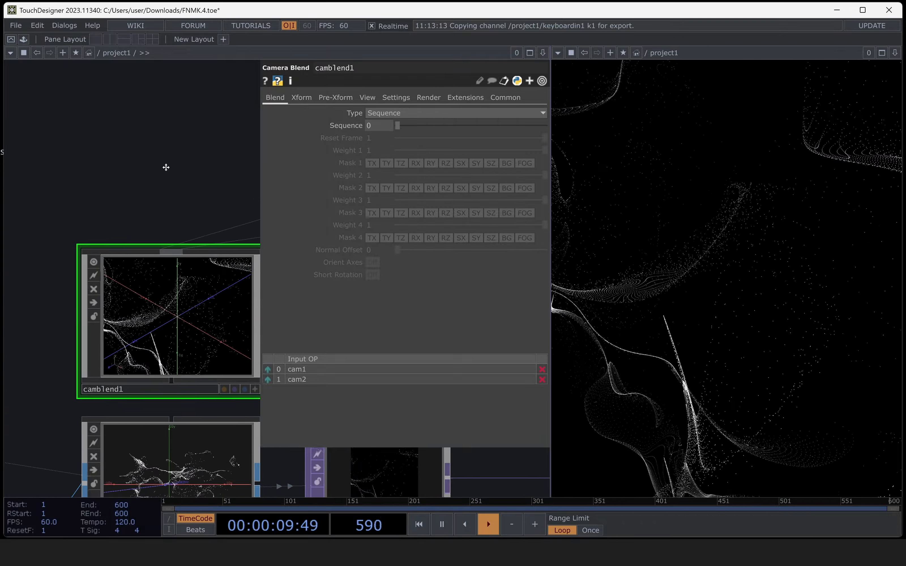
mouse_move(397, 127)
left_mouse_down()
mouse_move(528, 128)
mouse_move(392, 131)
left_mouse_up()
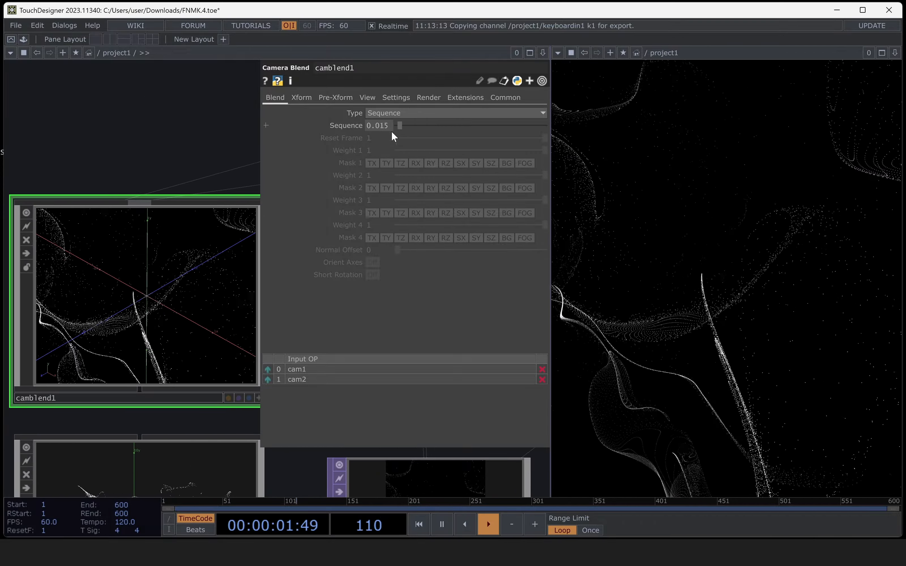
- Assign camblend1 as the camera of the render1 node in place of cam1
scroll(122, 311, "down", 5)
scroll(122, 311, "down", 4)
left_click(207, 365)
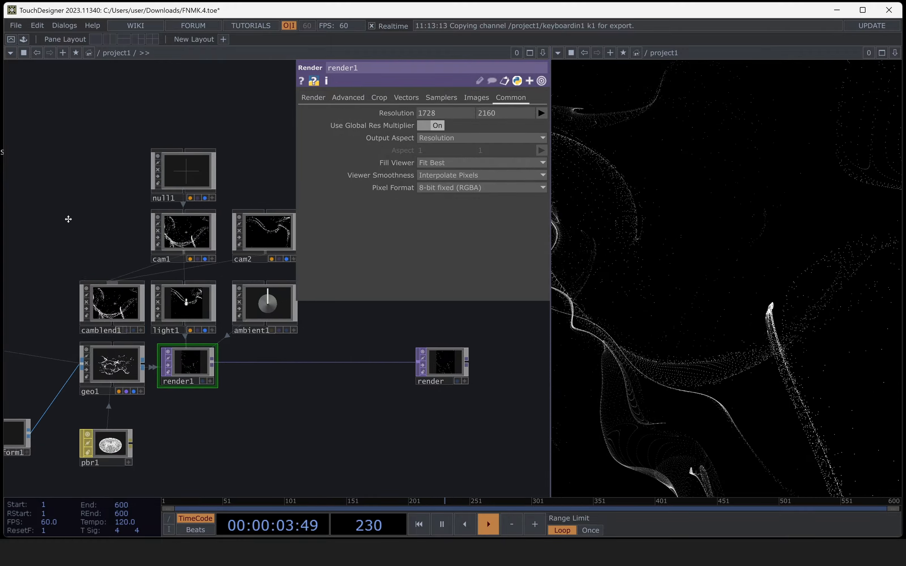
left_click(313, 97)
scroll(73, 292, "up", 3)
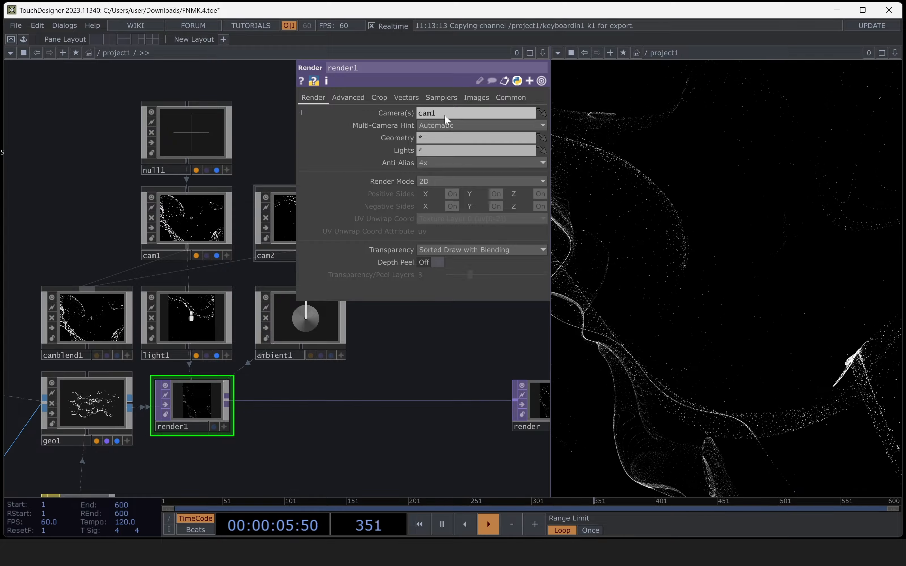
left_click_drag(102, 313, 440, 119)
- Sweep camblend1's Sequence value toward 1 and return it to 0 to test the blend in the render
left_click(111, 314)
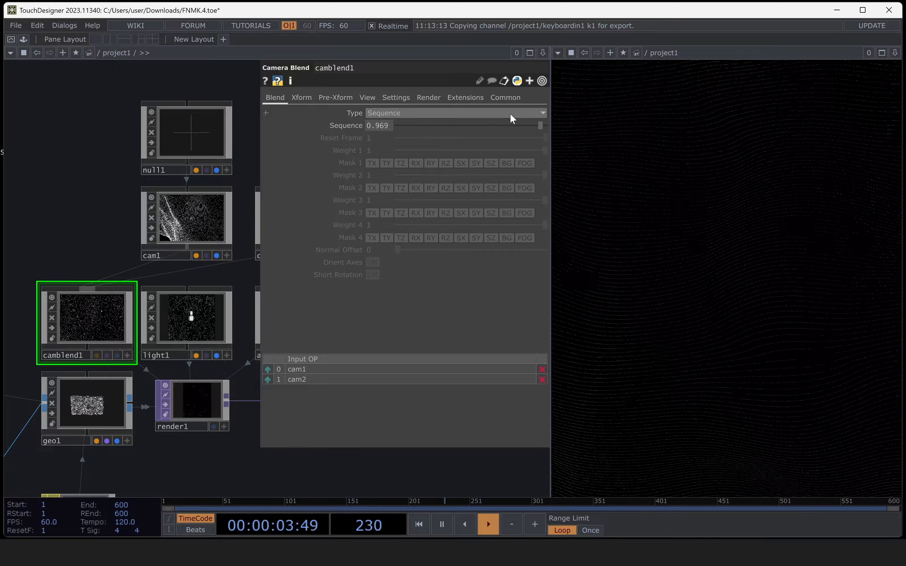
scroll(187, 393, "down", 5)
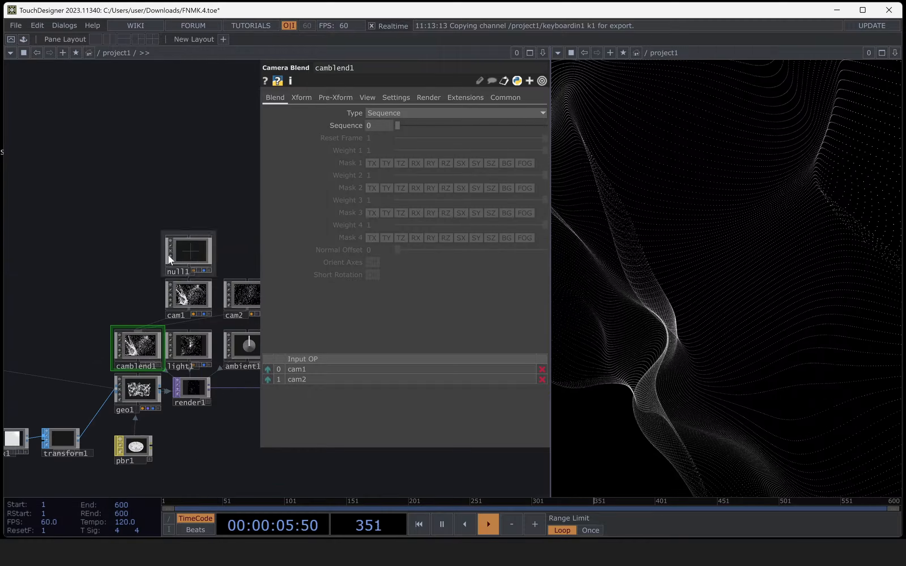
scroll(186, 276, "up", 3)
- Color the cam1 and cam2 nodes orange
left_click_drag(188, 198, 141, 218)
scroll(139, 221, "down", 2)
scroll(81, 326, "up", 2)
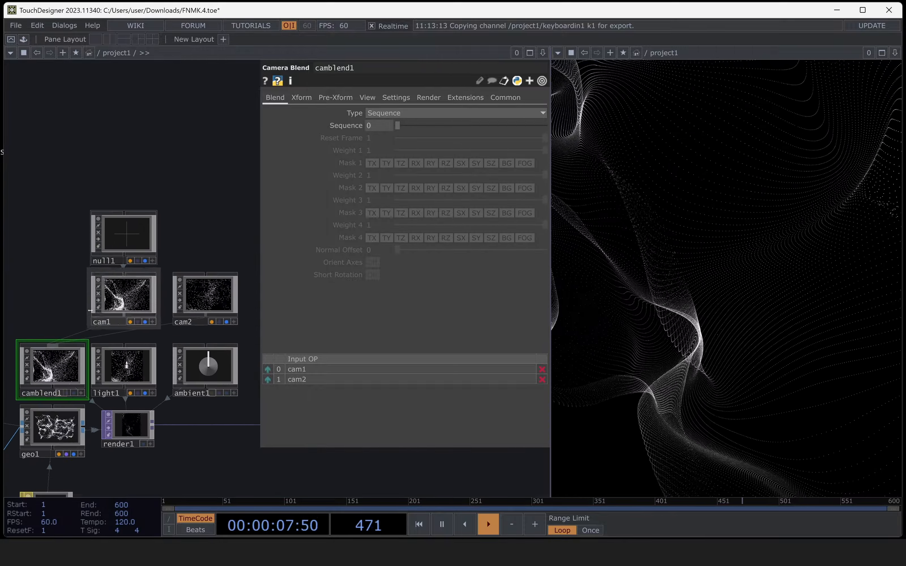
left_click(125, 303)
right_click_drag(61, 295, 273, 314)
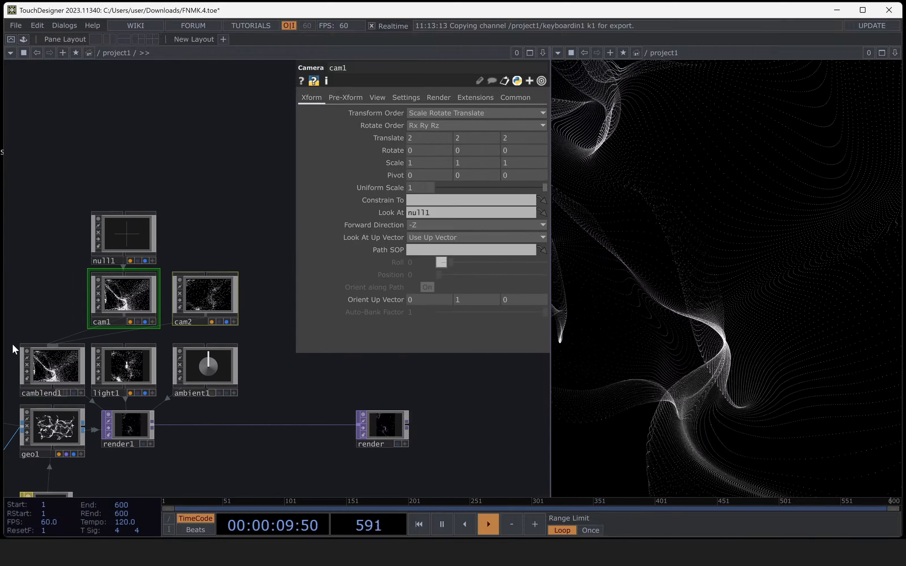
key("c")
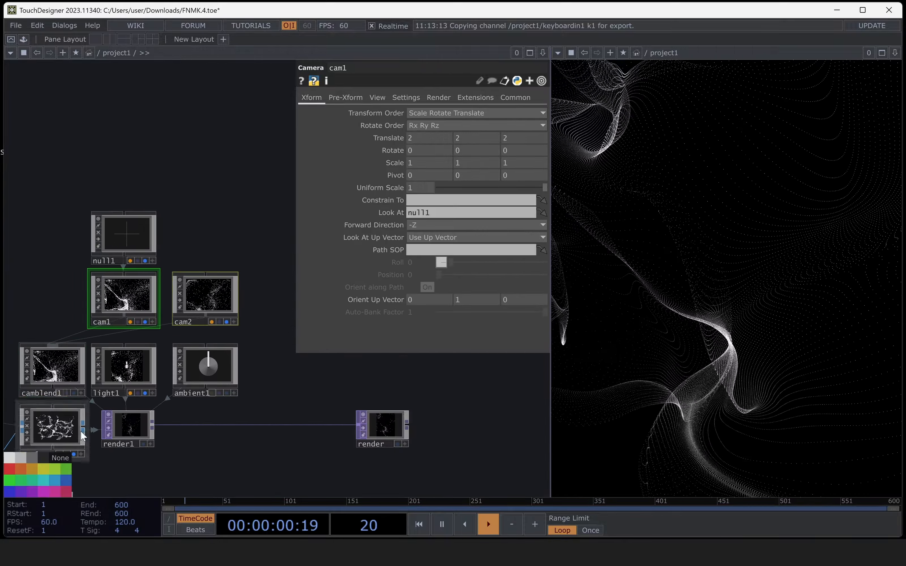
left_click(29, 471)
- Color the camblend1 node green
left_click_drag(56, 322, 118, 302)
scroll(119, 358, "up", 2)
left_click(119, 359)
left_click(67, 471)
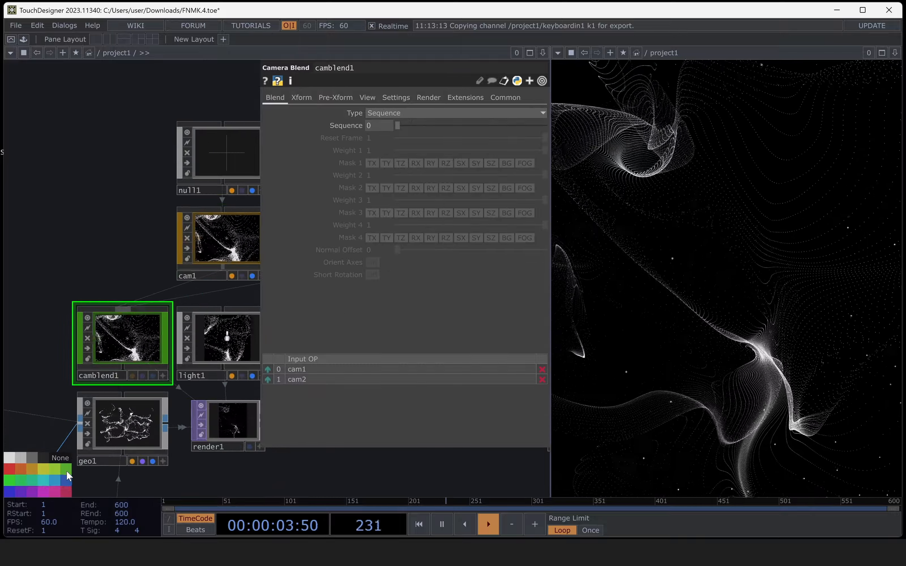
- Rearrange the camera nodes so cam1 sits above camblend1 and cam2 above light1, with null1 kept above cam1
scroll(67, 471, "down", 4)
scroll(114, 412, "up", 2)
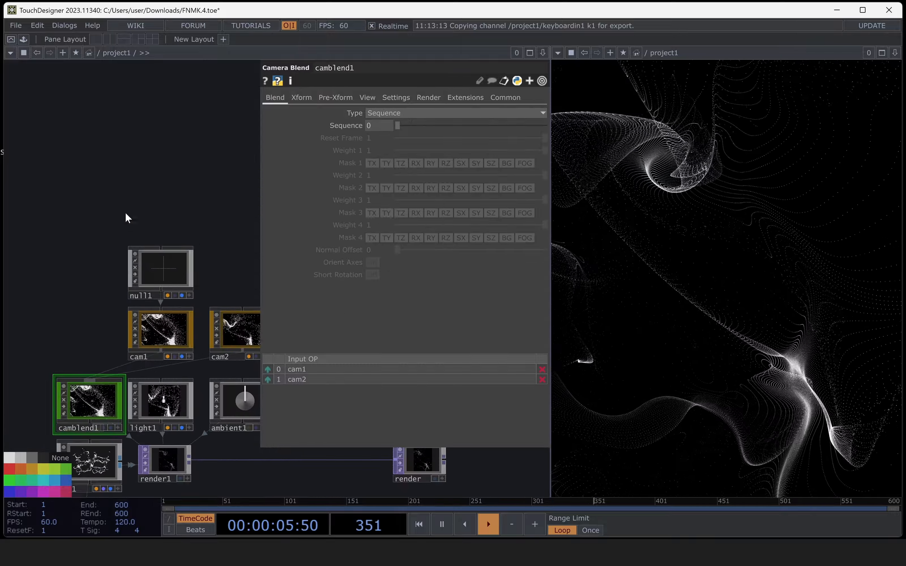
right_click_drag(129, 218, 229, 332)
left_click_drag(230, 331, 148, 298)
left_click_drag(163, 362, 220, 332)
scroll(117, 376, "up", 3)
left_click(146, 371)
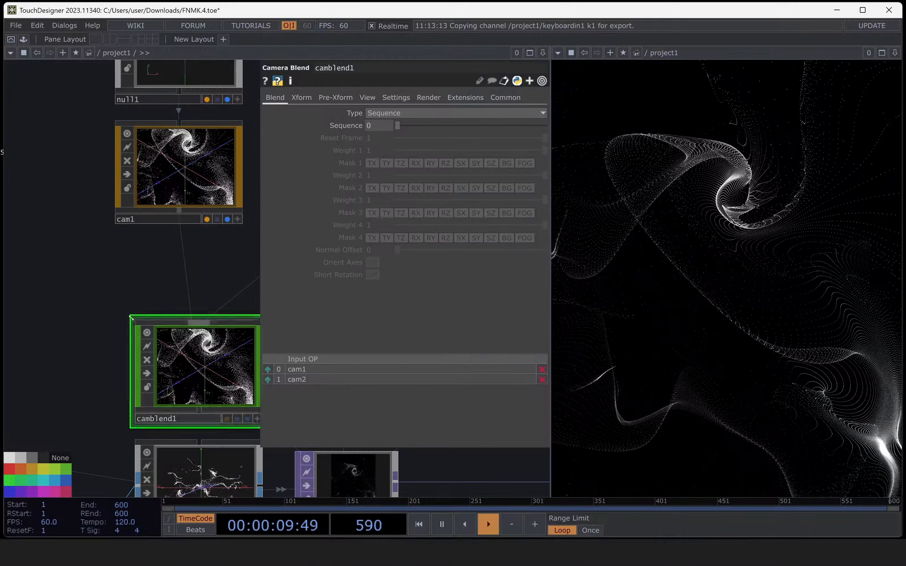
left_click_drag(105, 314, 49, 325)
scroll(48, 325, "down", 3)
left_click_drag(80, 273, 91, 272)
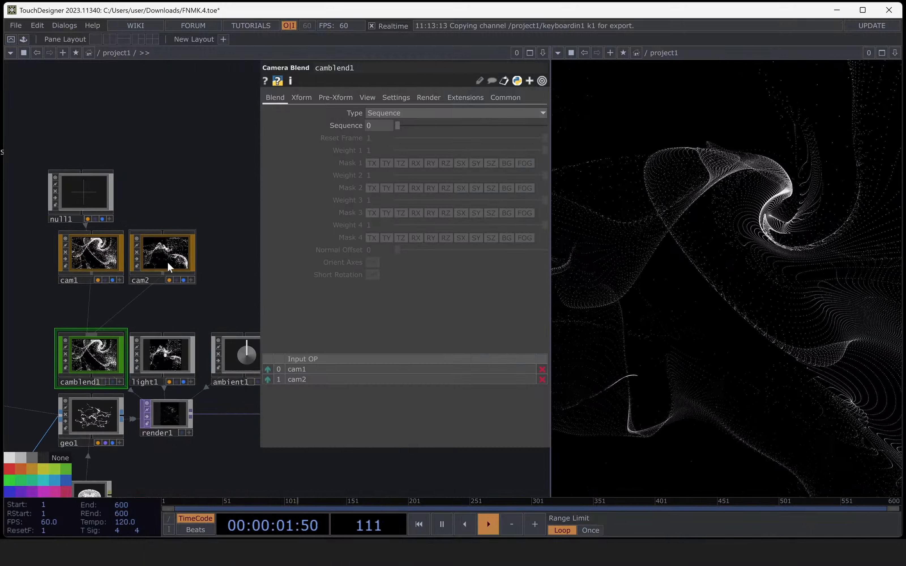
- Add a Keyboard In CHOP beside cam2 and set its key to 2
left_click_drag(200, 230, 148, 289)
left_click_drag(172, 326, 139, 329)
scroll(140, 329, "up", 3)
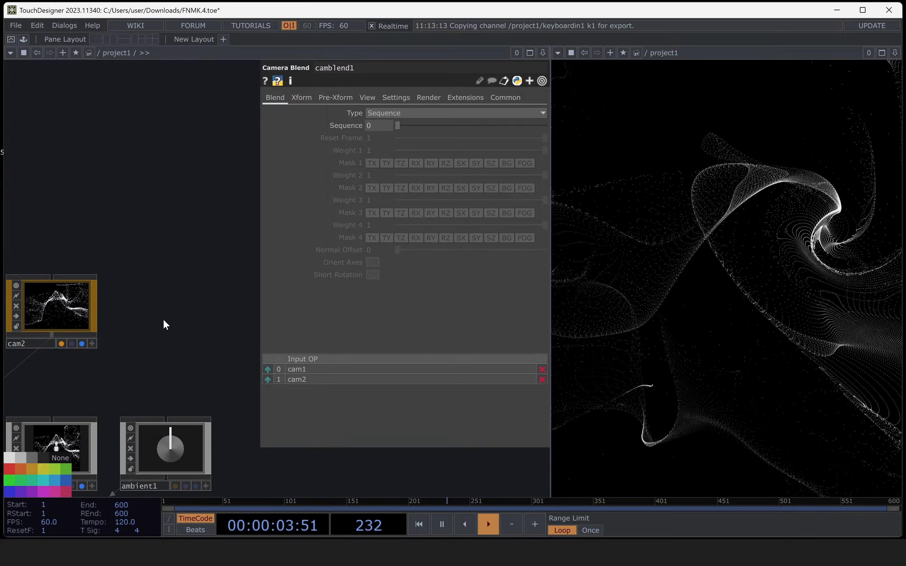
key("Tab")
left_click(93, 175)
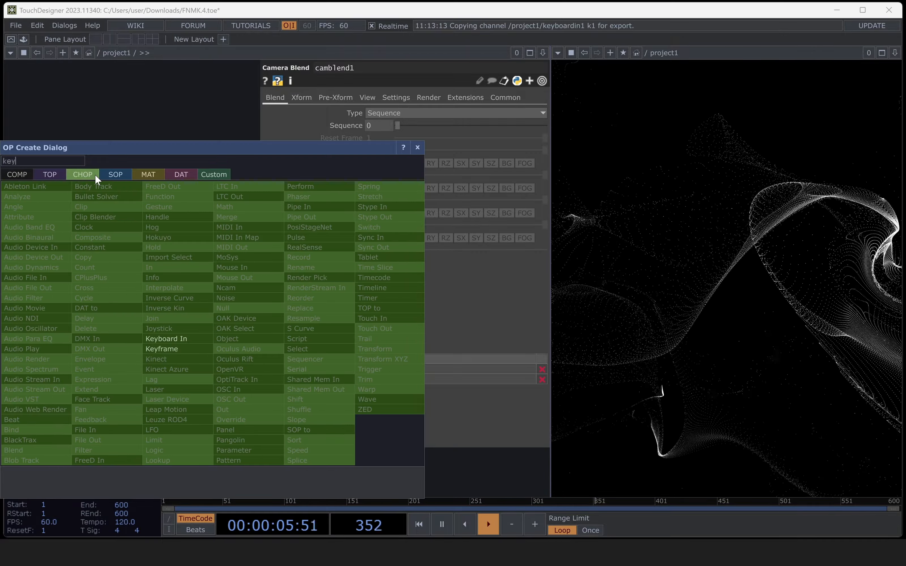
left_click(202, 340)
left_click(176, 312)
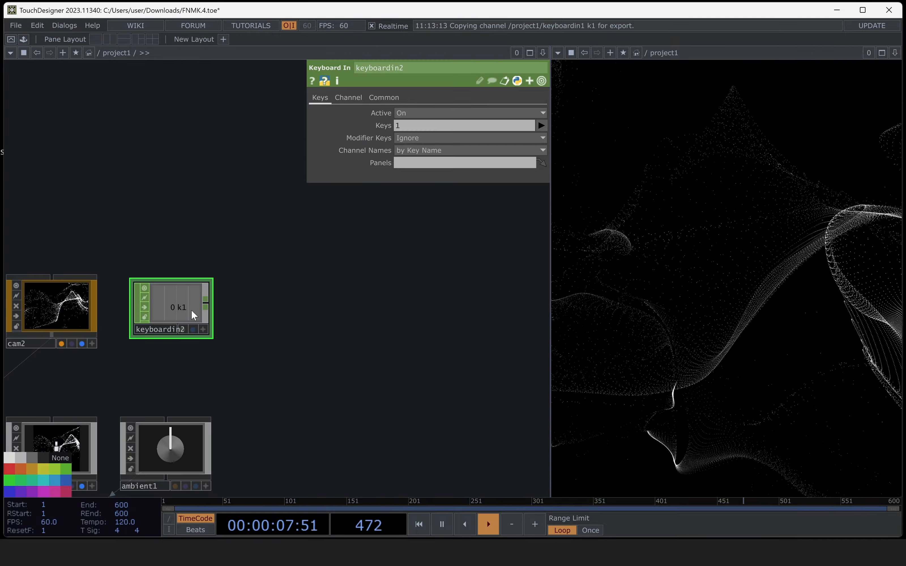
scroll(191, 310, "up", 2)
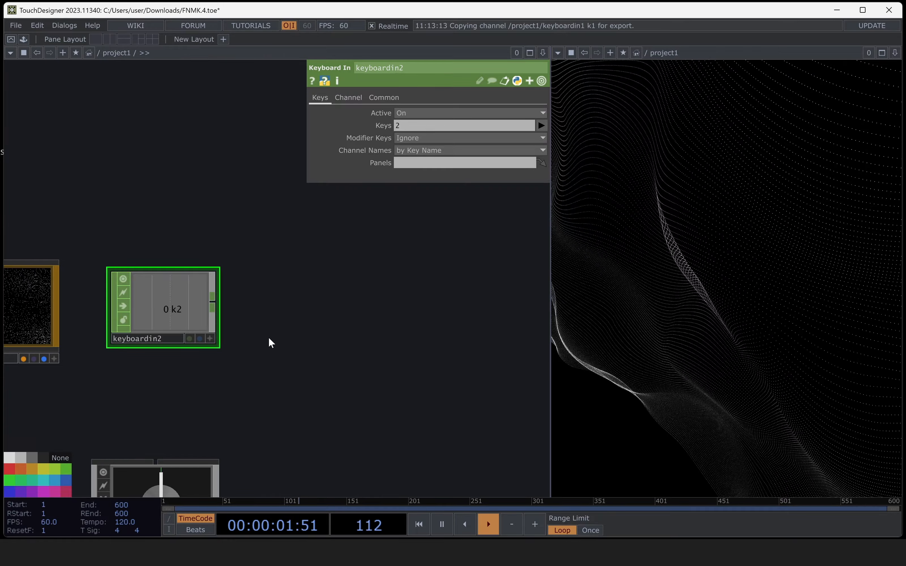
- Append a Count CHOP to keyboardin2 with its limit set to Loop Min/Max, and test it with the 2 key
left_click(215, 308)
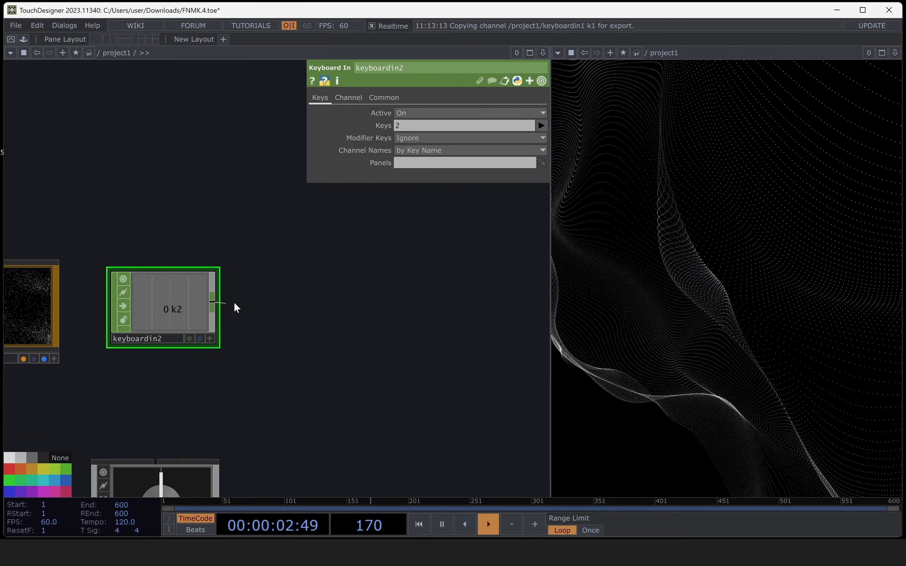
left_click(265, 303)
left_click(137, 251)
left_click(361, 299)
left_click(352, 97)
left_click(481, 113)
left_click(441, 137)
key("2")
key("2")
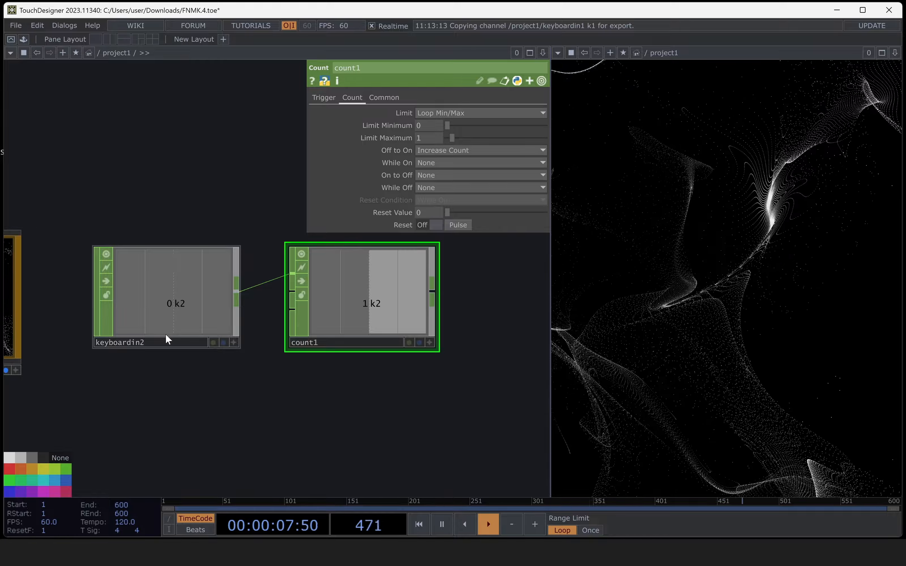
scroll(165, 334, "down", 5)
left_click_drag(208, 398, 465, 355)
left_click(178, 404)
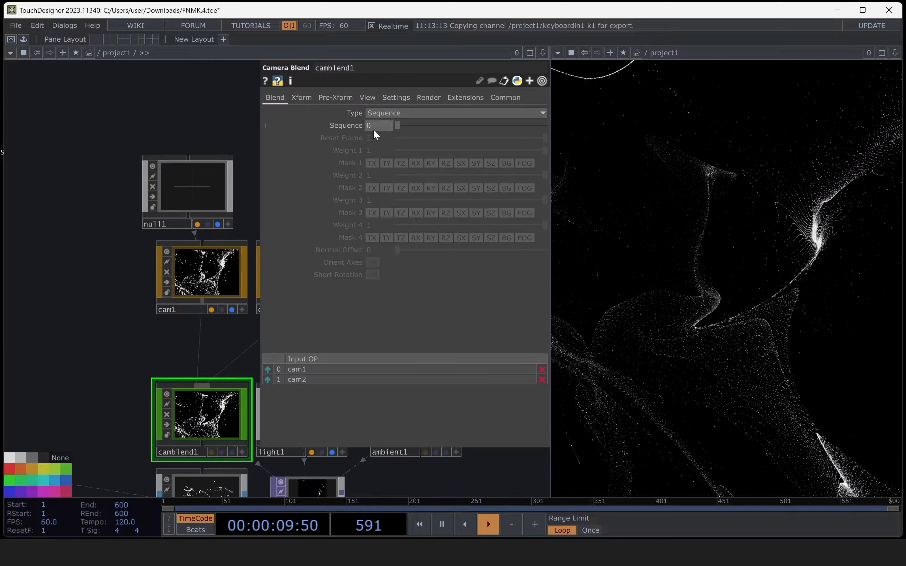
left_click_drag(239, 154, 83, 180)
key("p")
- Append a Lag CHOP after count1
left_click_drag(322, 383, 191, 424)
scroll(190, 423, "up", 3)
right_click(304, 309)
type("lag")
key("Return")
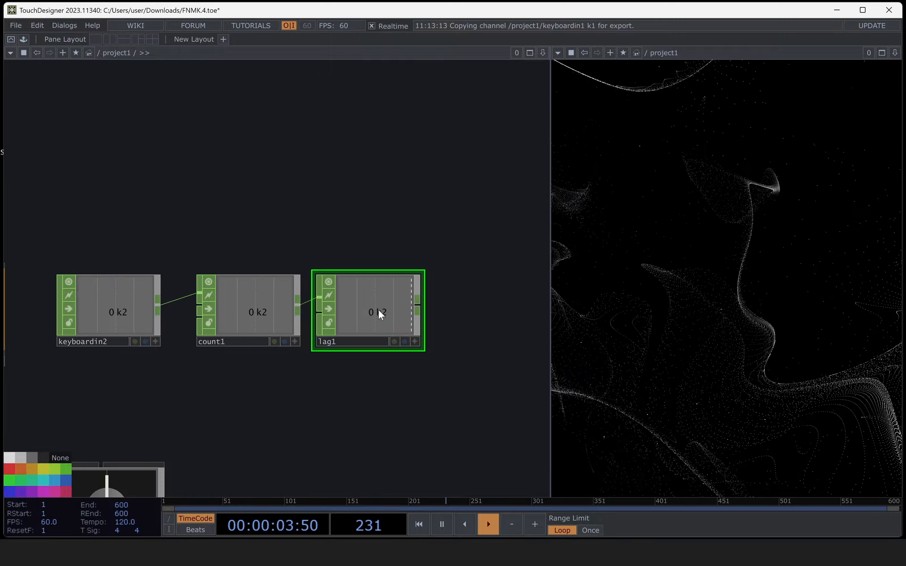
- Append a Null CHOP after lag1
left_click(464, 306)
type("null")
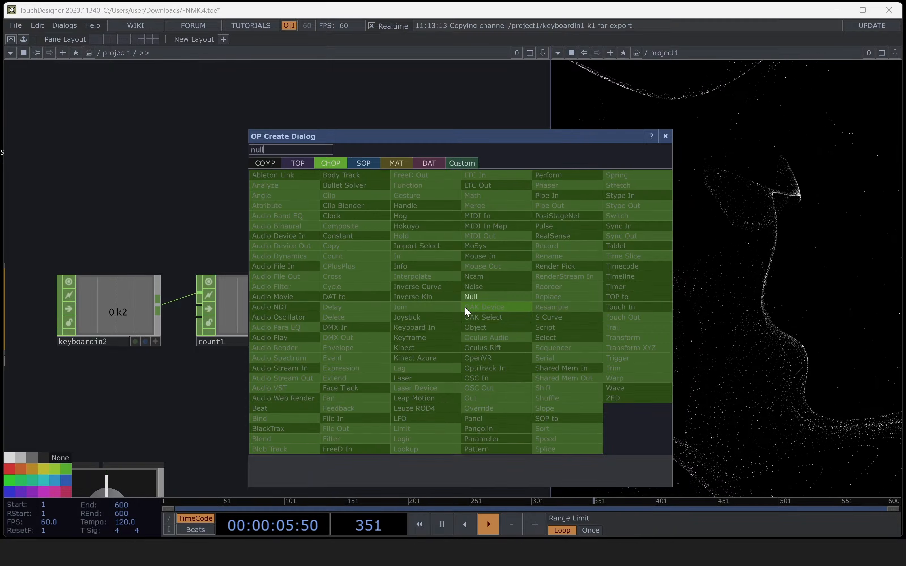
key("Return")
left_click_drag(462, 307, 342, 305)
key("ctrl+z")
- Set both of lag1's Lag values to 0.3 and test the smoothing with the 2 key
left_click(235, 302)
scroll(236, 299, "up", 3)
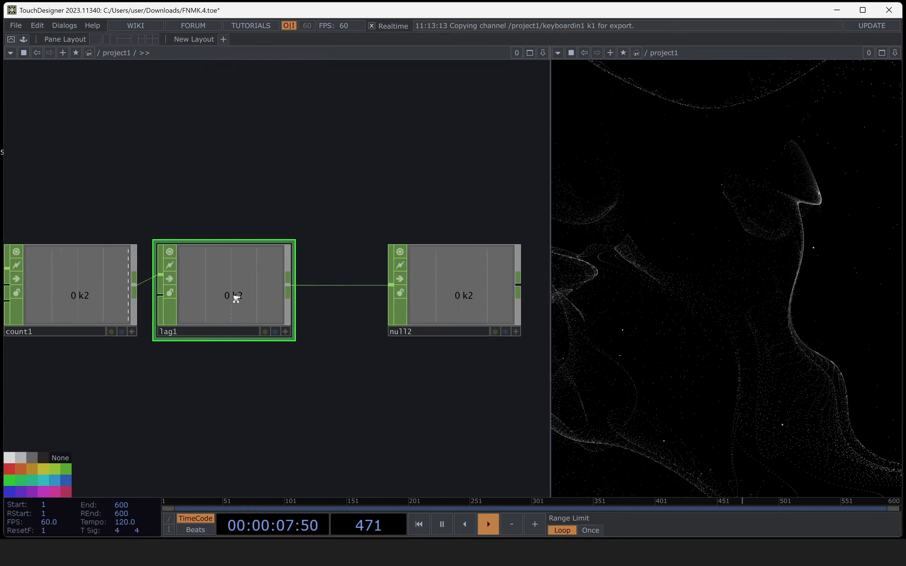
key("p")
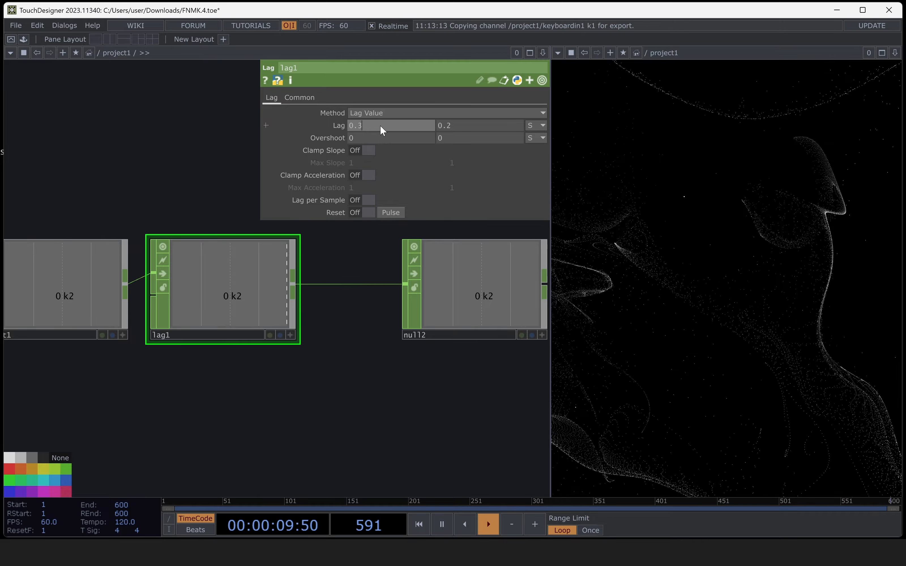
key("Tab")
type("0.32")
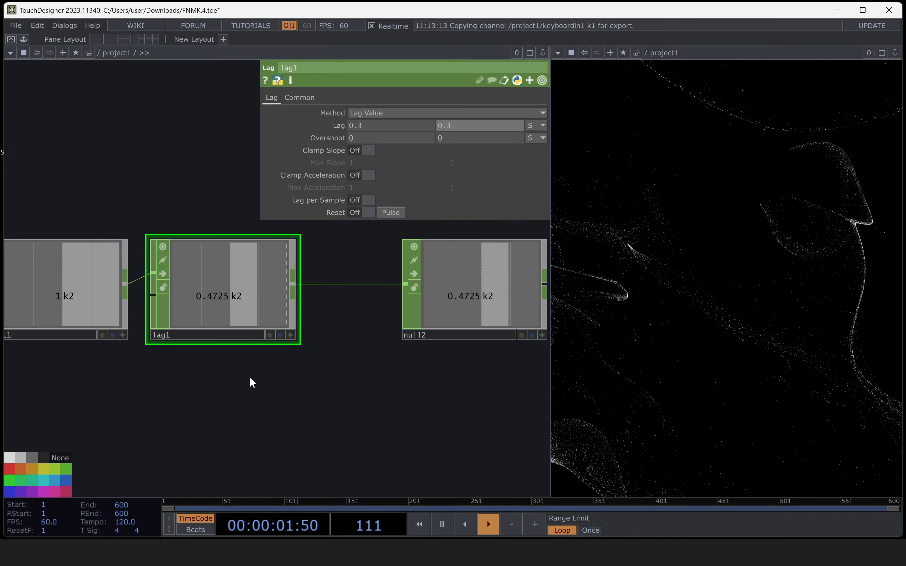
type("2")
- Rename the Null CHOP after lag1 as blend
middle_click_drag(452, 389, 288, 399)
scroll(288, 378, "down", 5)
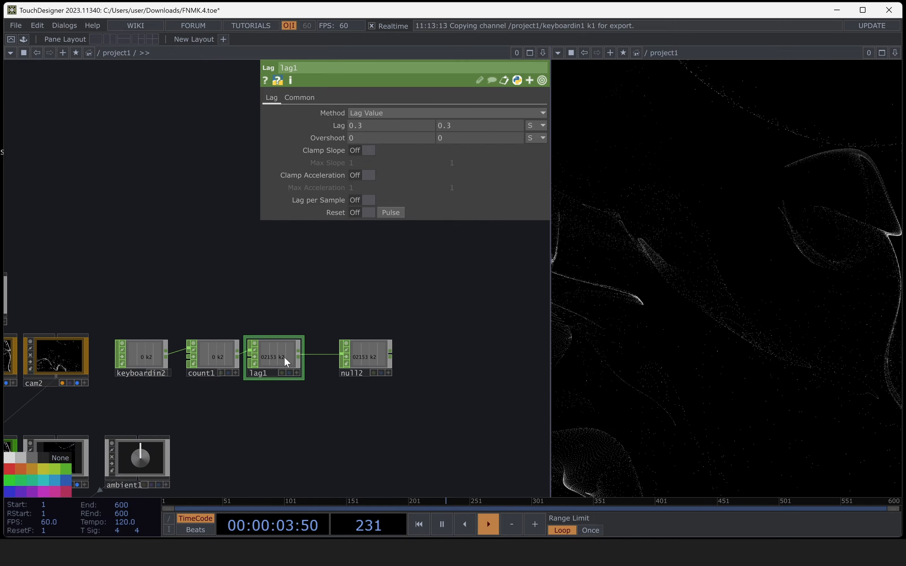
scroll(397, 354, "up", 5)
double_click(392, 350)
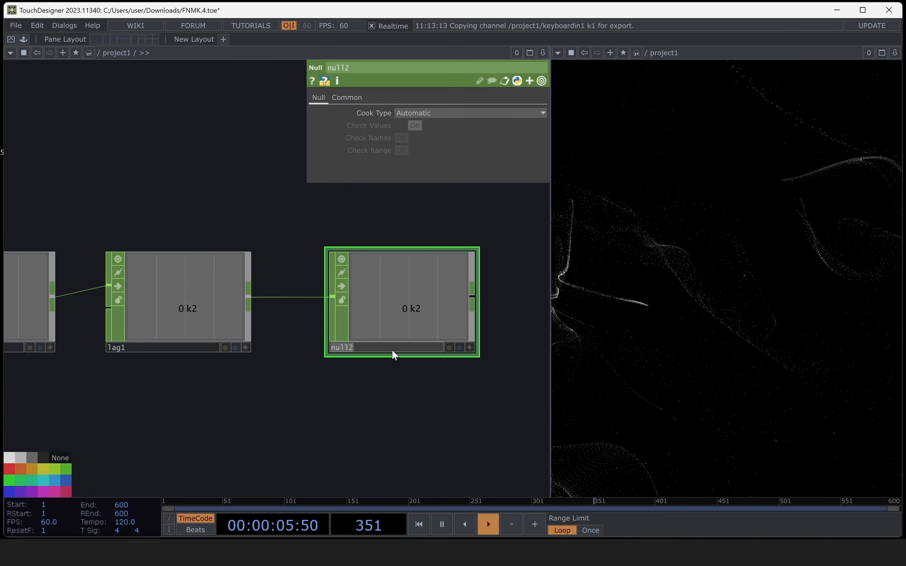
type("blend")
key("Return")
- Export the k2 channel of the blend CHOP to camblend1's Sequence parameter
scroll(397, 473, "down", 5)
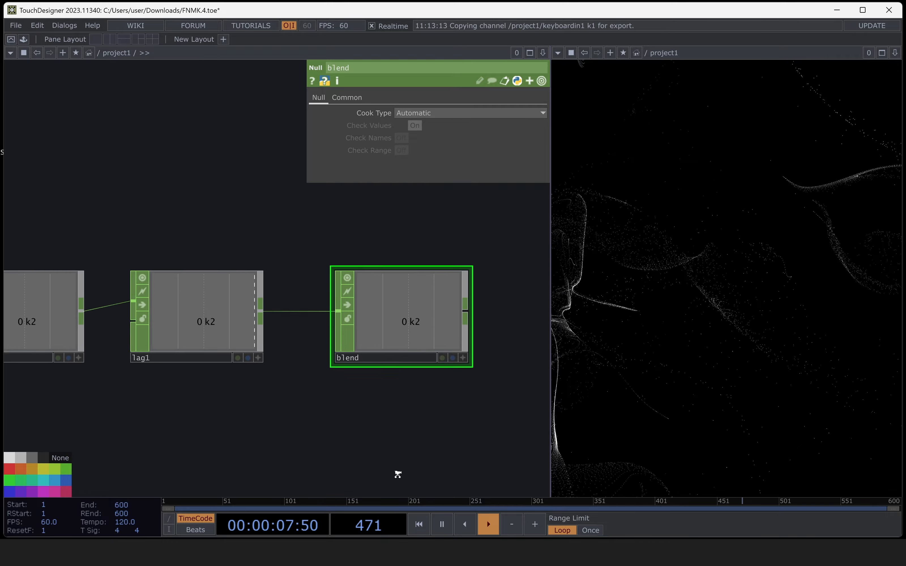
left_click_drag(406, 379, 402, 315)
left_click_drag(440, 350, 464, 296)
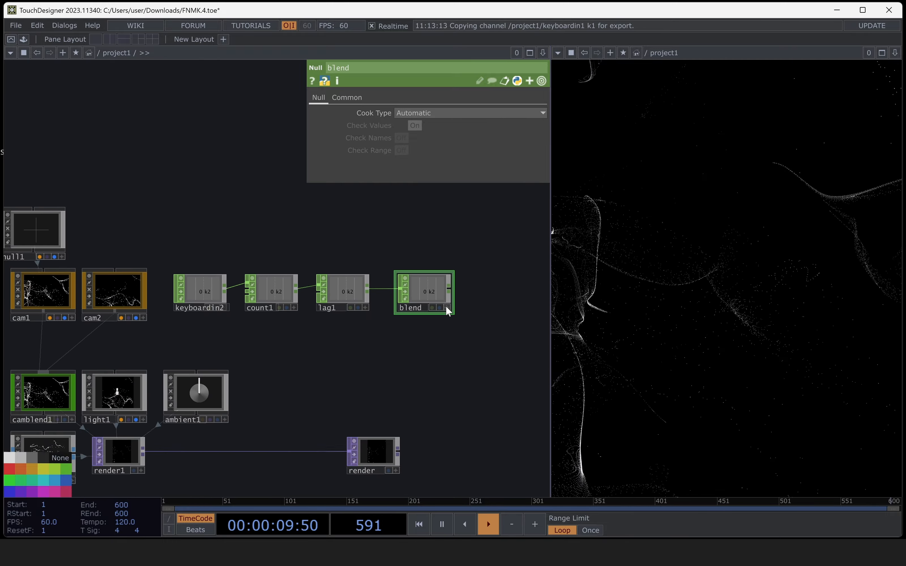
left_click(447, 307)
left_click_drag(411, 379, 486, 340)
left_click(122, 360)
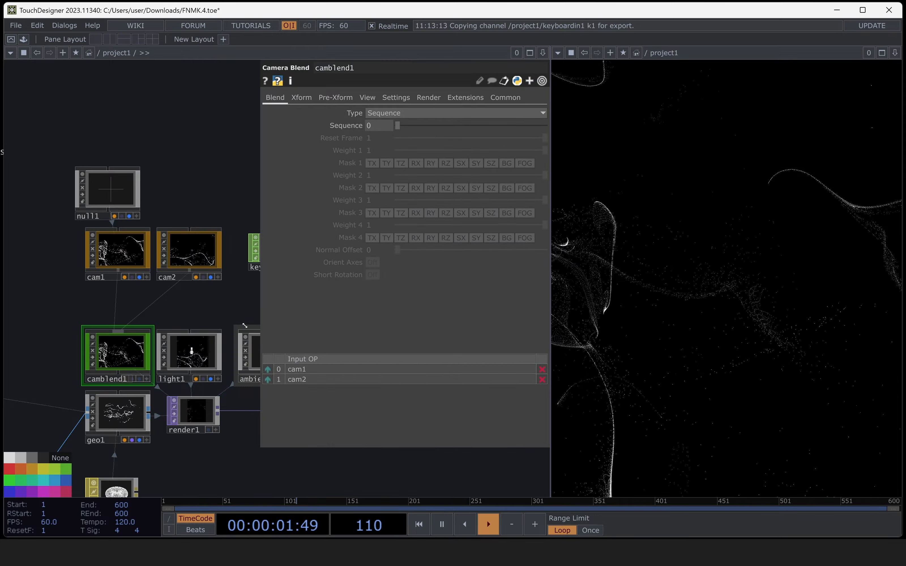
left_click_drag(229, 357, 72, 362)
scroll(72, 362, "down", 5)
left_click_drag(363, 199, 386, 127)
left_click(387, 118)
- Test switching the render between cam1 and cam2 with the 2 key, and hide the parameter window
key("2")
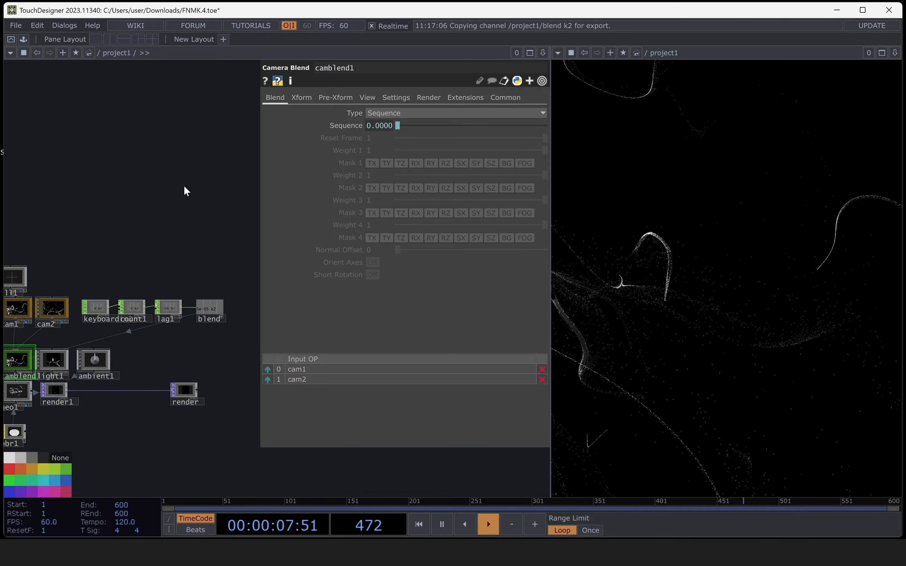
key("2")
key("2")
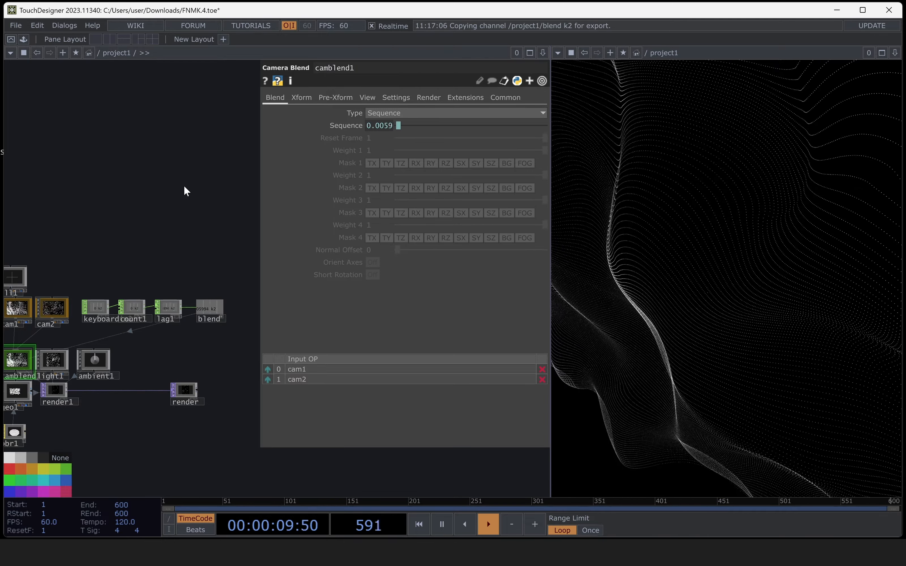
key("p")
left_click_drag(170, 195, 349, 197)
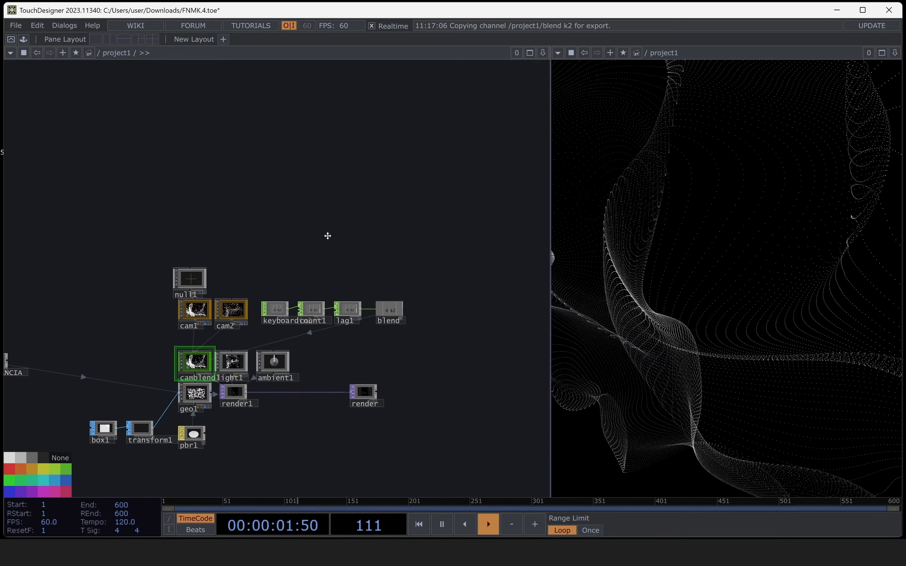
- Move INSTANCIA farther from add1 in the network, and shift noise1 and add1 closer to feedback1
left_click_drag(328, 237, 510, 220)
left_click_drag(261, 281, 306, 257)
scroll(212, 331, "up", 2)
left_click_drag(208, 322, 321, 334)
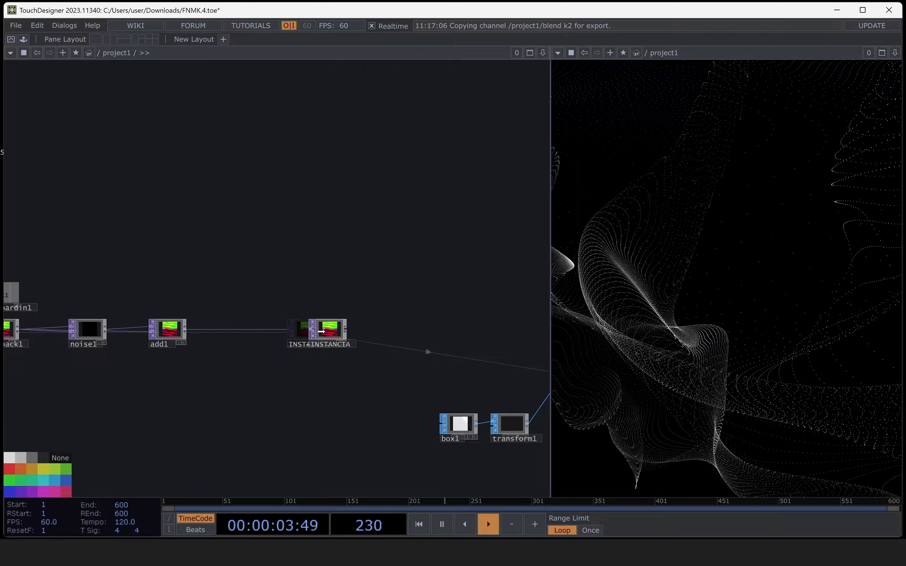
left_click_drag(375, 391, 497, 387)
left_click_drag(212, 325, 191, 325)
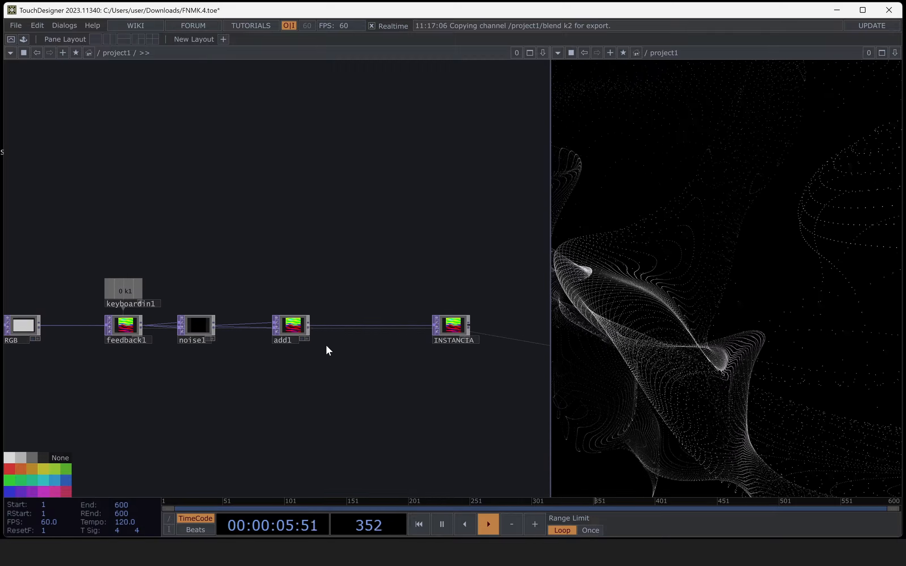
left_click_drag(292, 326, 269, 326)
left_click_drag(336, 381, 182, 361)
left_click_drag(281, 410, 130, 386)
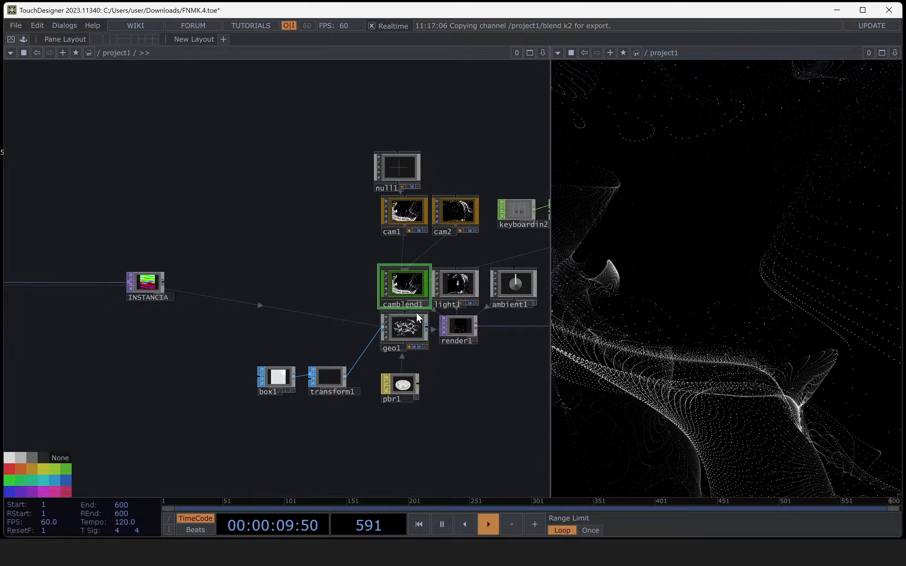
- Examine geo1's instancing parameters, including the translate and scale operators, and hide them again
left_click(416, 326)
key("p")
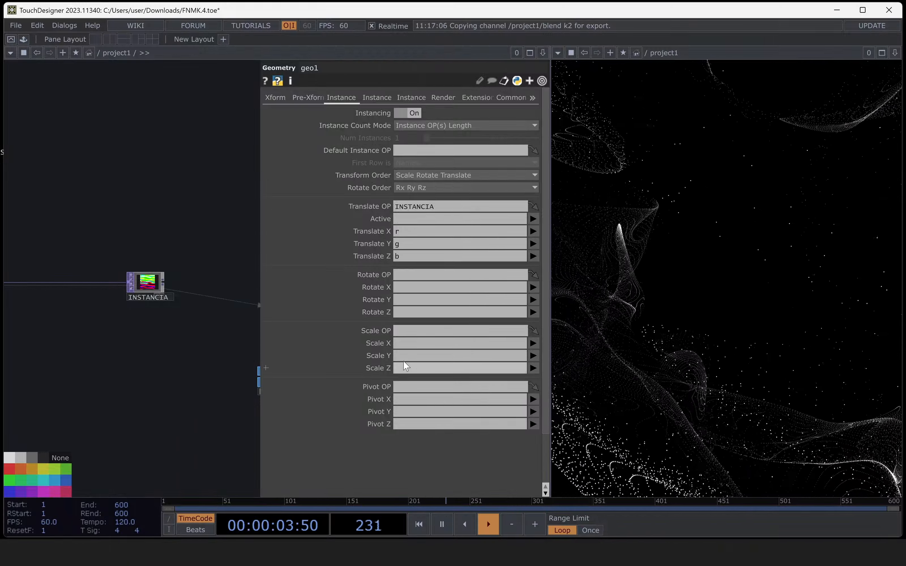
key("p")
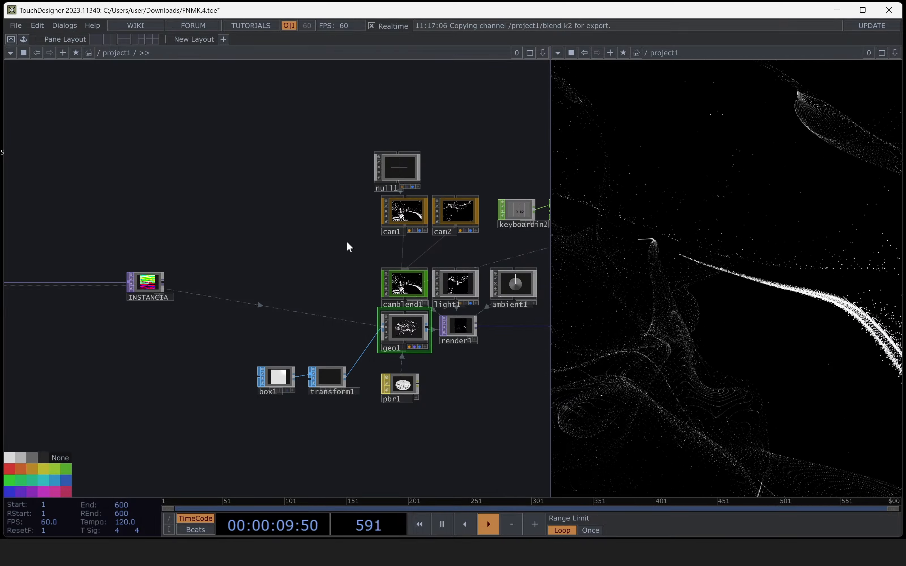
- Branch a new Noise TOP off add1's output and place it below add1
left_click_drag(304, 249, 330, 244)
left_click_drag(168, 397, 315, 401)
scroll(229, 357, "up", 2)
scroll(229, 357, "up", 2)
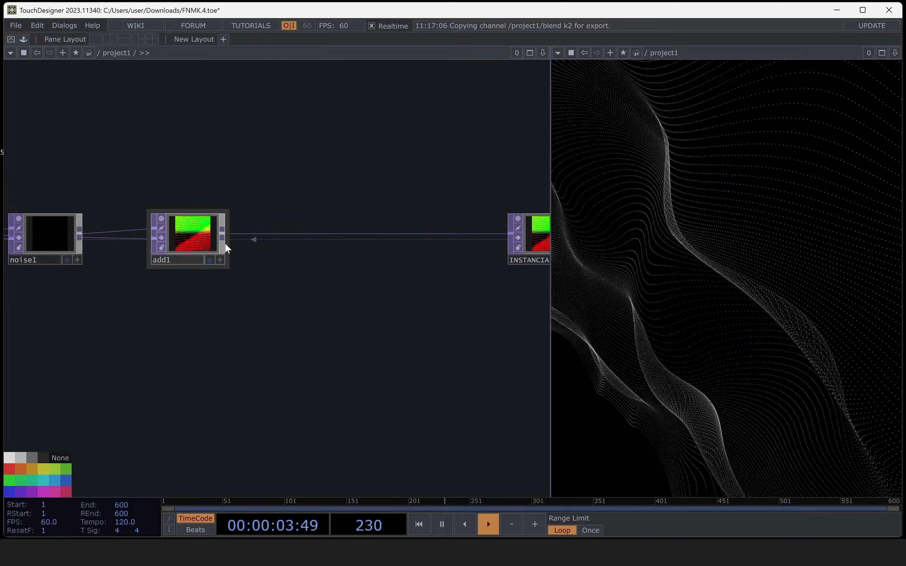
left_click_drag(227, 235, 190, 365)
type("noise")
key("Return")
left_click(172, 326)
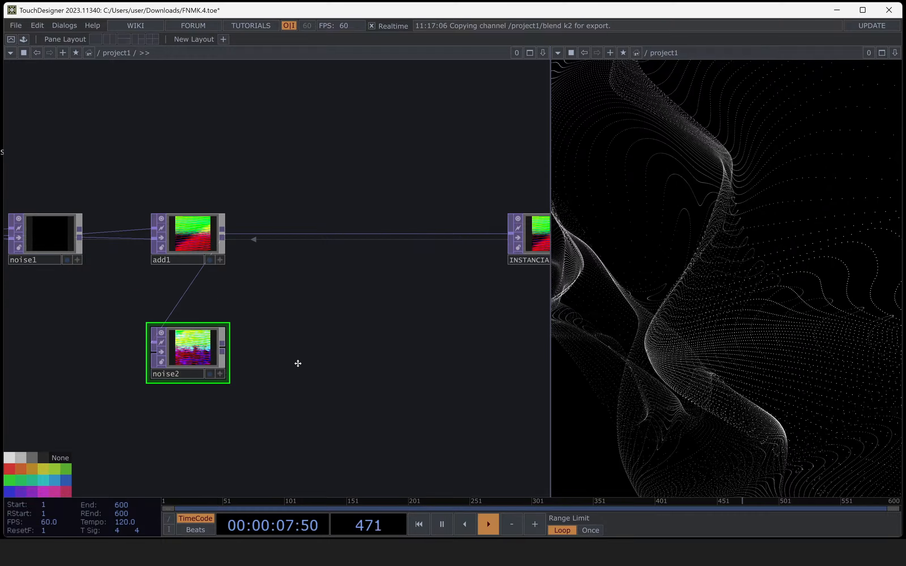
- Branch another Noise TOP off noise2's output and place it below noise2
left_click_drag(297, 364, 271, 334)
left_click_drag(197, 319, 180, 445)
type("noise")
key("Return")
left_click(180, 409)
- Add a Null TOP after noise2, place it below INSTANCIA and rename it SCALE
left_click_drag(196, 333, 447, 312)
left_click(448, 312)
left_click(447, 311)
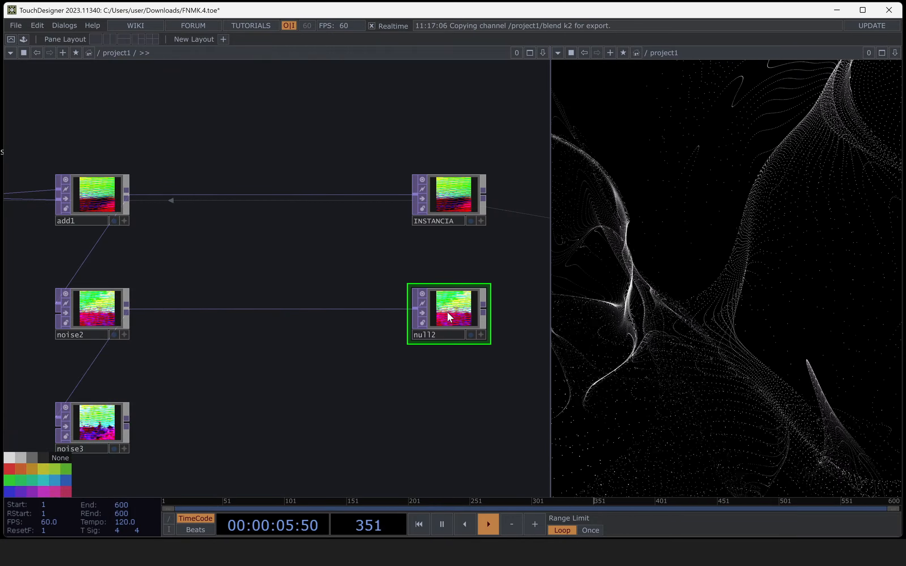
left_click(445, 333)
type("SCALE")
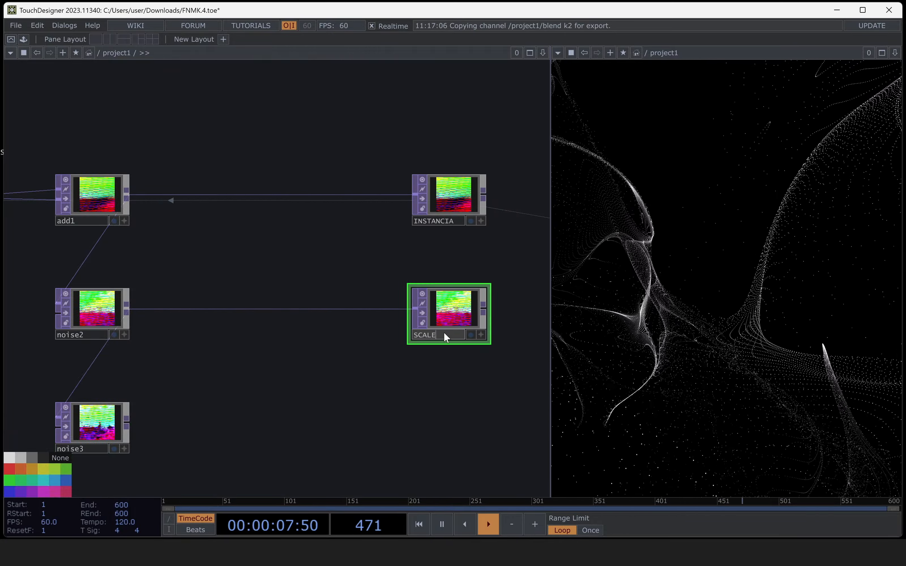
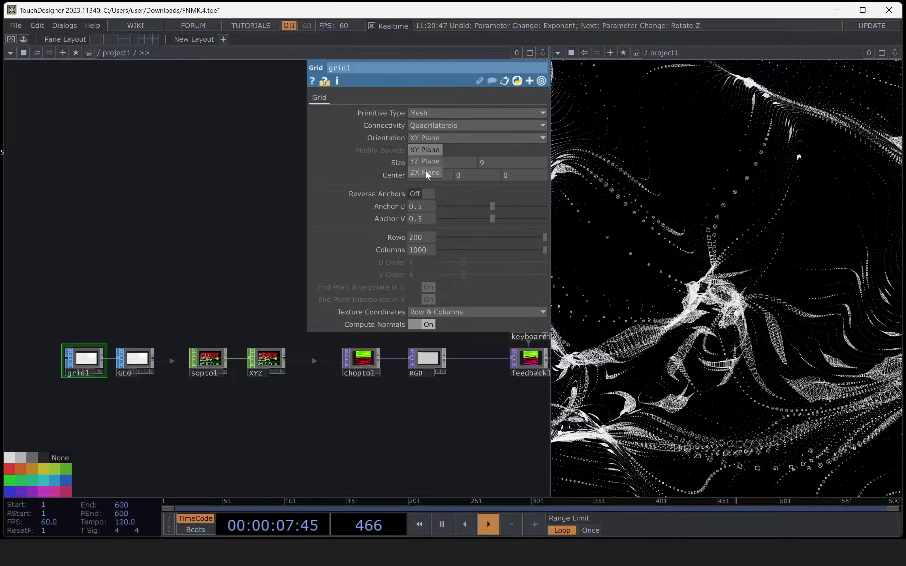
- Try the ZX Plane orientation on grid1
left_click(425, 173)
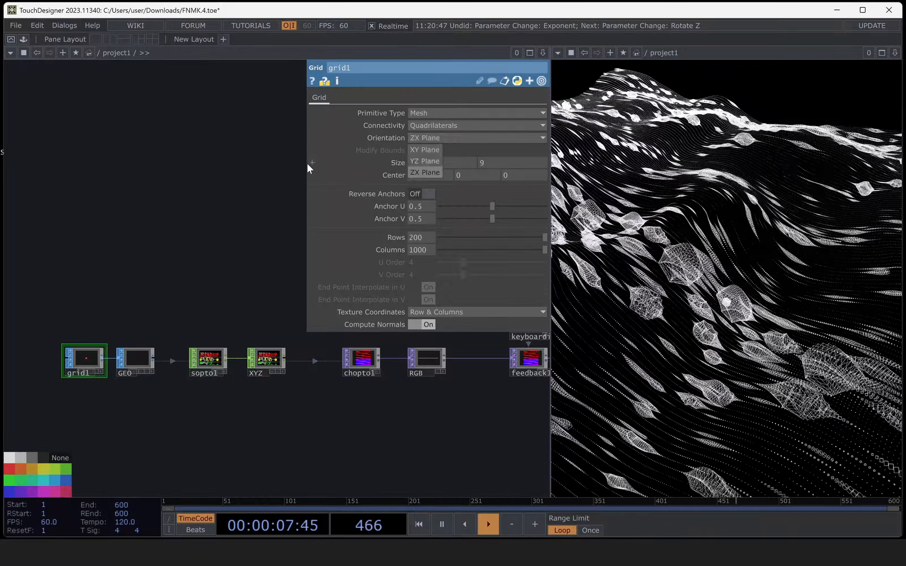
left_click_drag(115, 197, 110, 196)
scroll(232, 311, "up", 2)
- Move XYZ, chopto1 and RGB closer to the start of the chain to make room before feedback1
left_click_drag(494, 419, 278, 432)
left_click_drag(188, 432, 272, 430)
left_click_drag(160, 390, 140, 389)
left_click_drag(213, 434, 309, 434)
left_click_drag(126, 390, 115, 390)
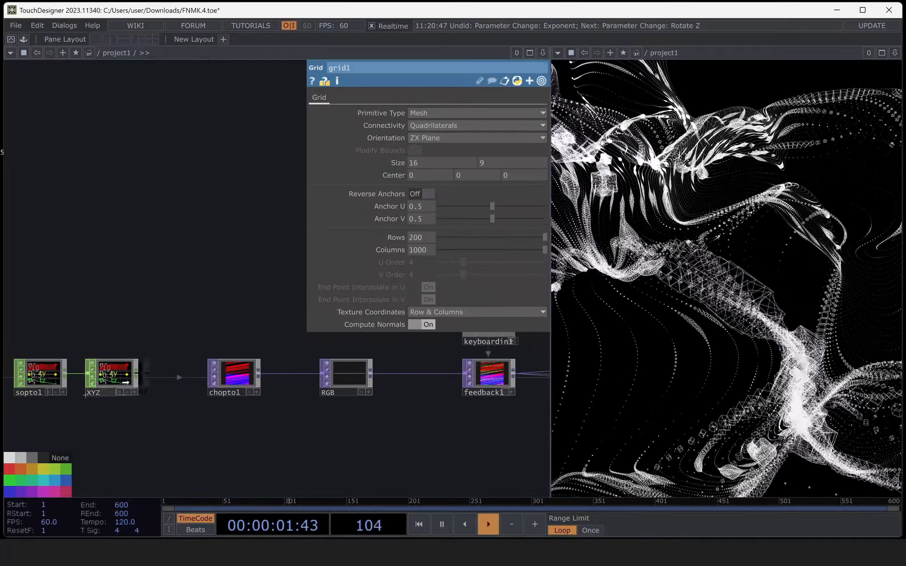
left_click_drag(48, 408, 205, 421)
left_click_drag(152, 444, 196, 445)
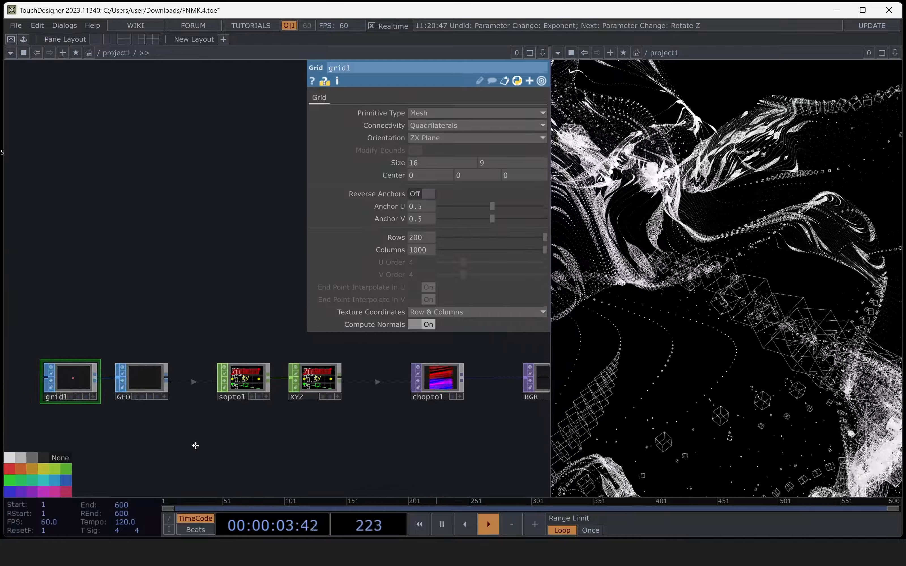
left_click_drag(374, 460, 181, 460)
left_click_drag(241, 388, 217, 388)
left_click_drag(334, 420, 222, 419)
left_click_drag(245, 387, 205, 387)
left_click_drag(297, 435, 374, 435)
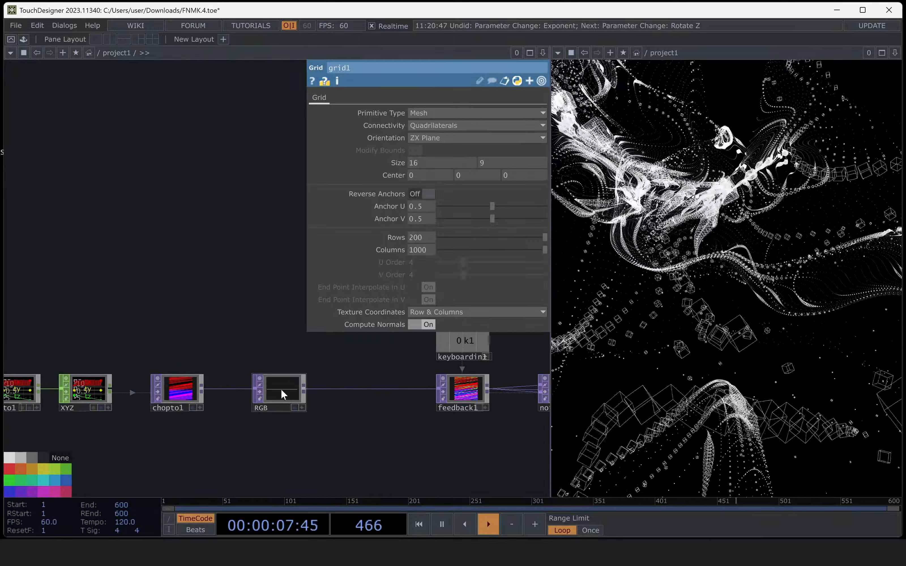
left_click_drag(151, 446, 243, 381)
scroll(358, 404, "down", 3)
scroll(221, 378, "up", 3)
- Set grid1's orientation back to XY Plane
left_click(433, 139)
left_click(427, 148)
- Set noise1's Exponent to 1
left_click_drag(534, 431, 64, 448)
left_click(336, 386)
scroll(336, 386, "up", 2)
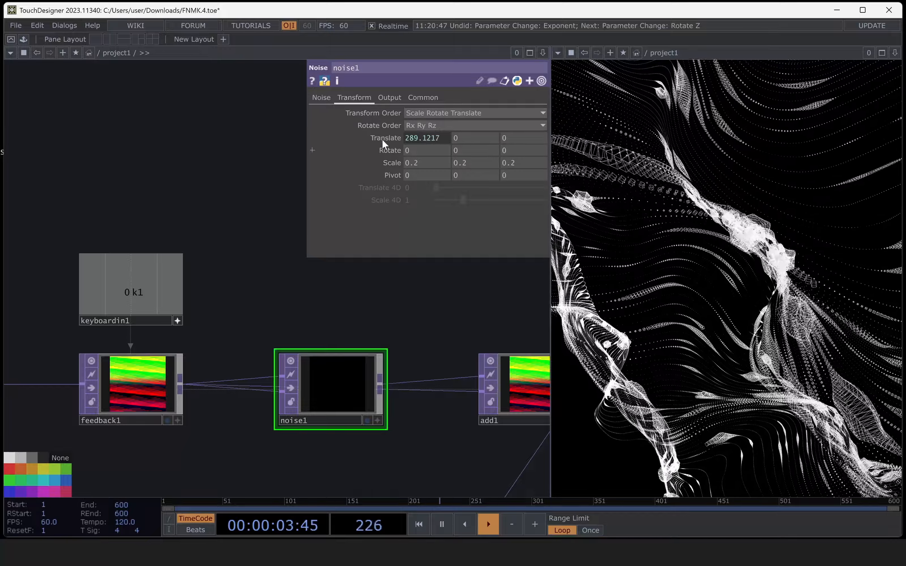
left_click(322, 98)
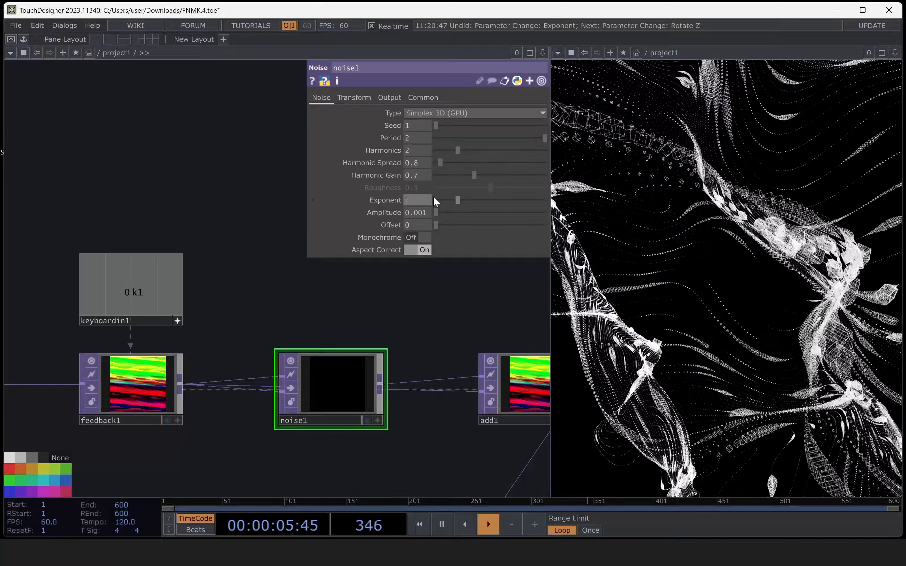
type("1")
key("Return")
- Insert a Noise TOP into the wire between RGB and feedback1
left_click_drag(185, 450, 406, 431)
left_click_drag(138, 391, 217, 403)
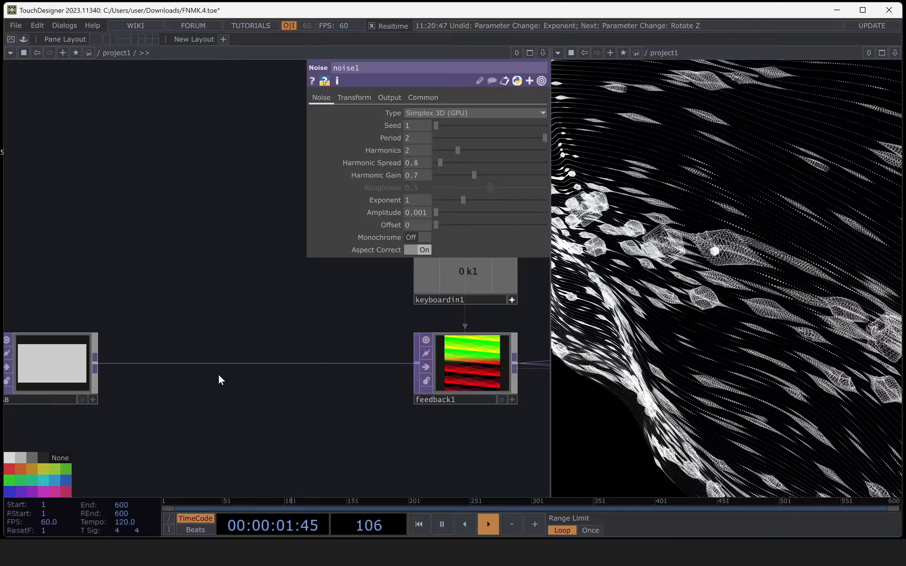
right_click(198, 364)
left_click(215, 350)
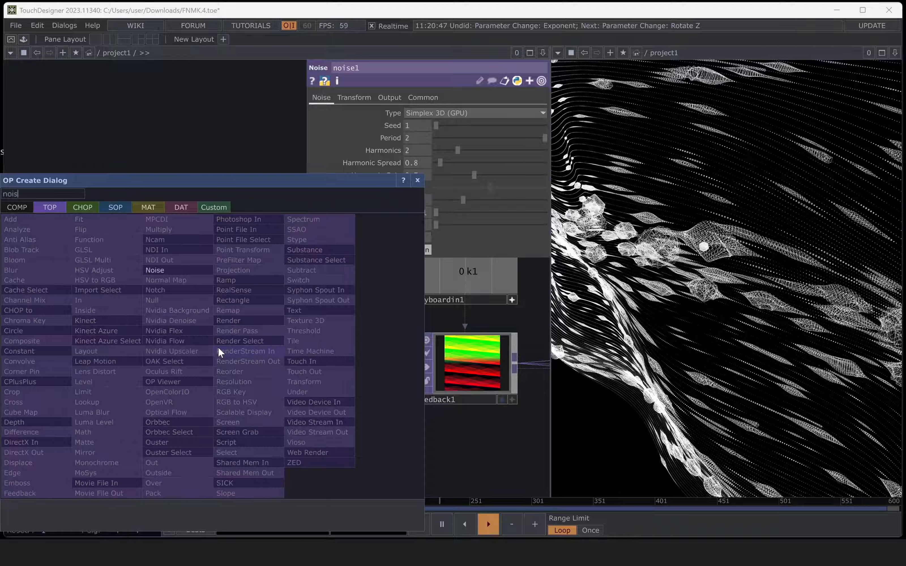
left_click(176, 271)
left_click(211, 369)
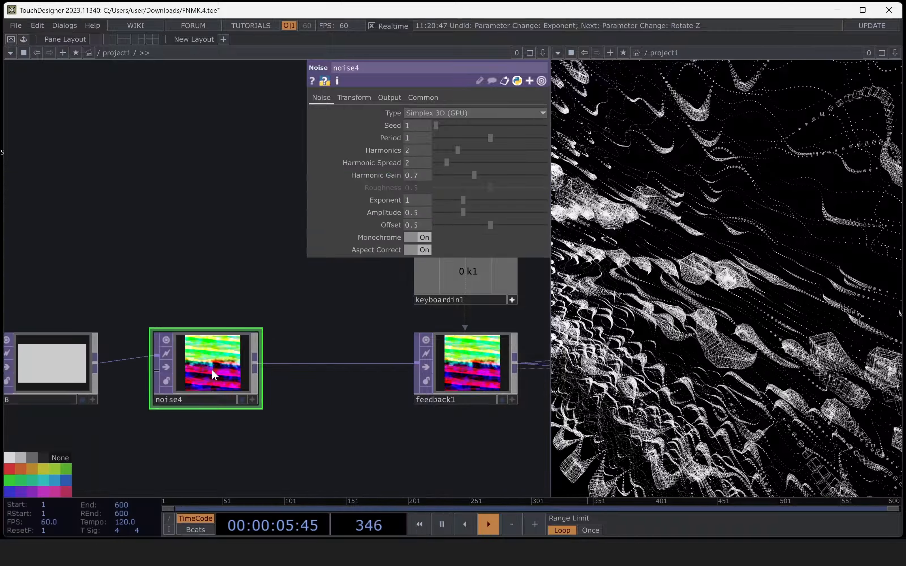
- Connect RGB to noise4's second input as well and shift noise4 slightly away from RGB
left_click_drag(186, 280, 266, 289)
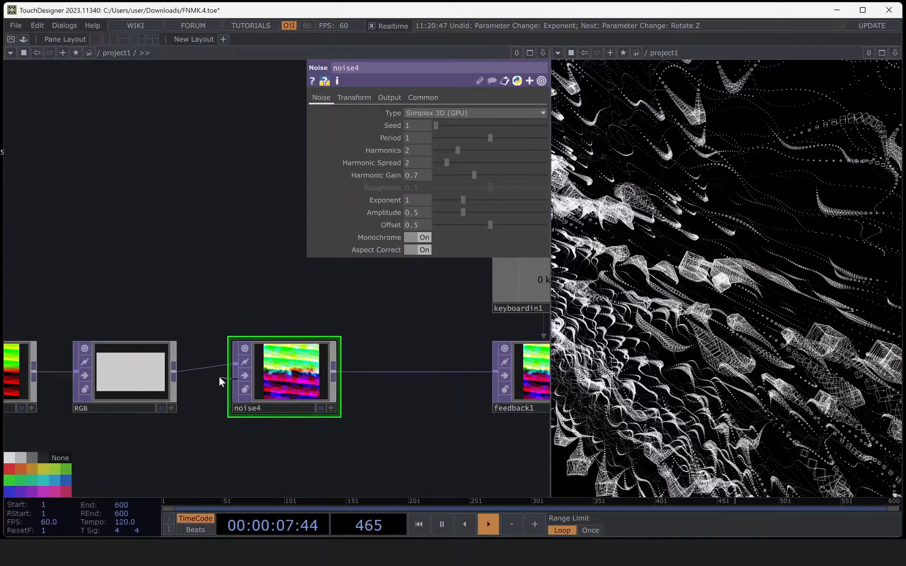
left_click_drag(218, 377, 192, 374)
left_click_drag(281, 377, 301, 377)
- Set noise4's Period to 2 and its Exponent to 0
scroll(266, 386, "up", 5)
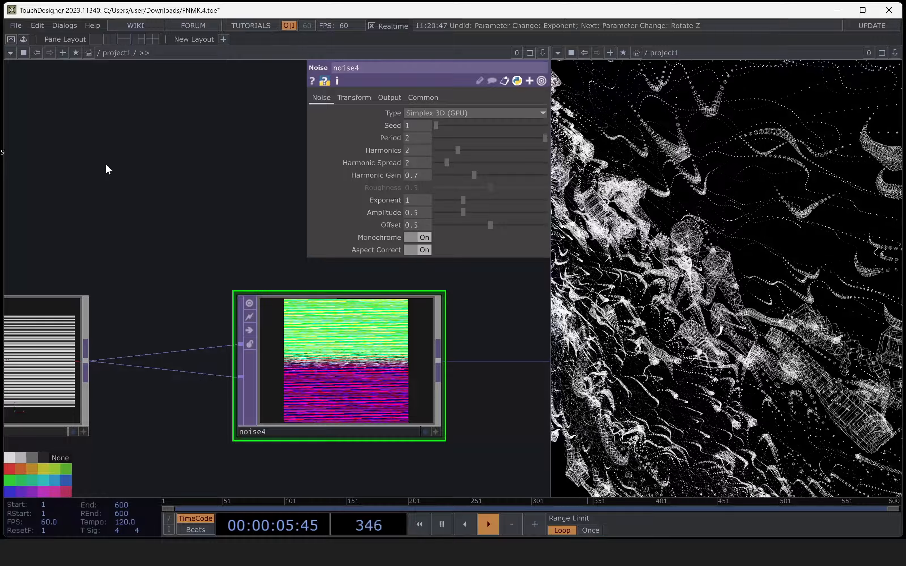
left_click_drag(449, 201, 434, 202)
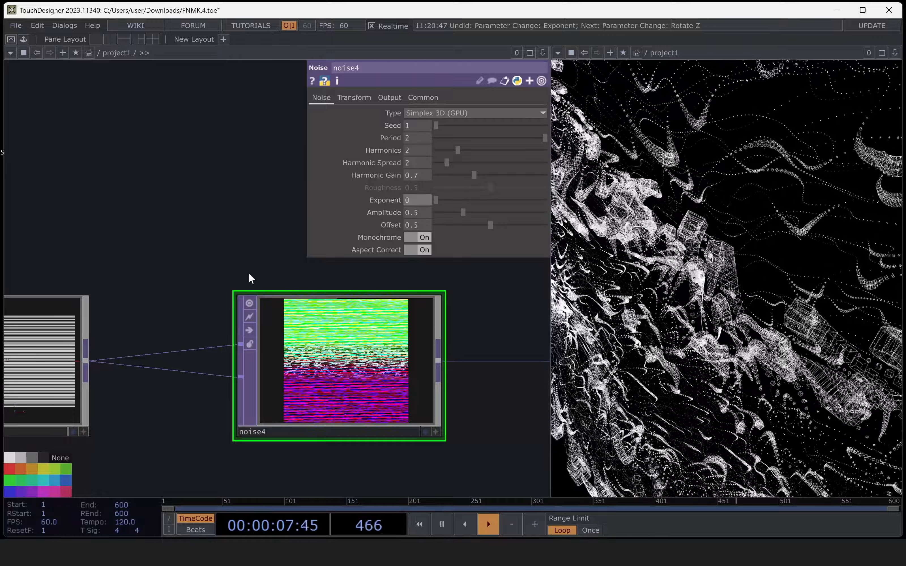
scroll(331, 384, "up", 3)
scroll(331, 385, "down", 3)
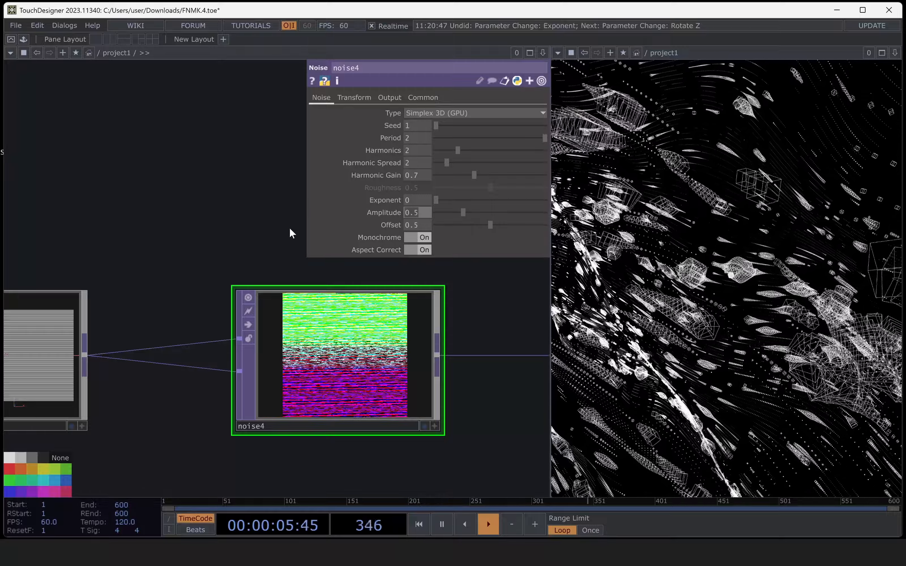
- Set noise4's Amplitude to 1.3
type("1,3")
key("Return")
left_click(415, 217)
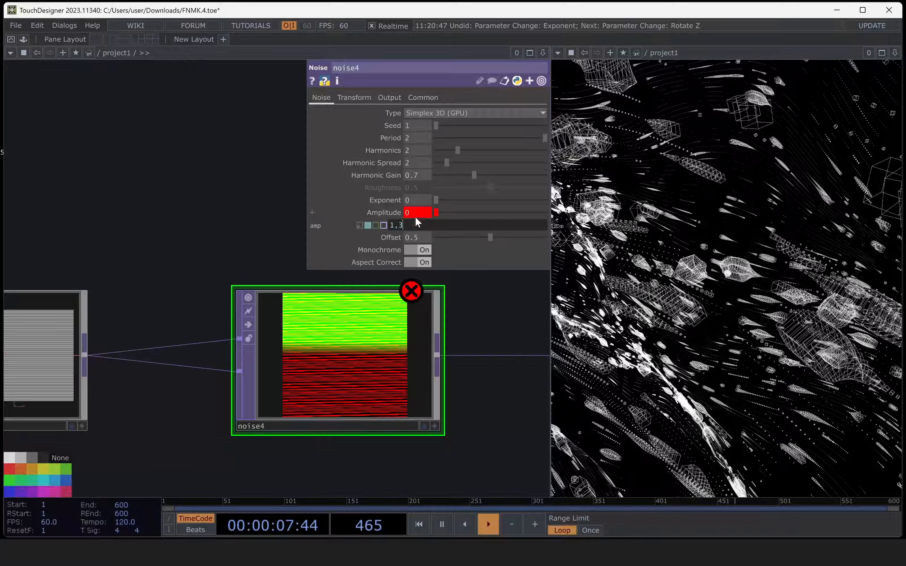
key("BackSpace")
key("BackSpace")
type(".3")
key("Return")
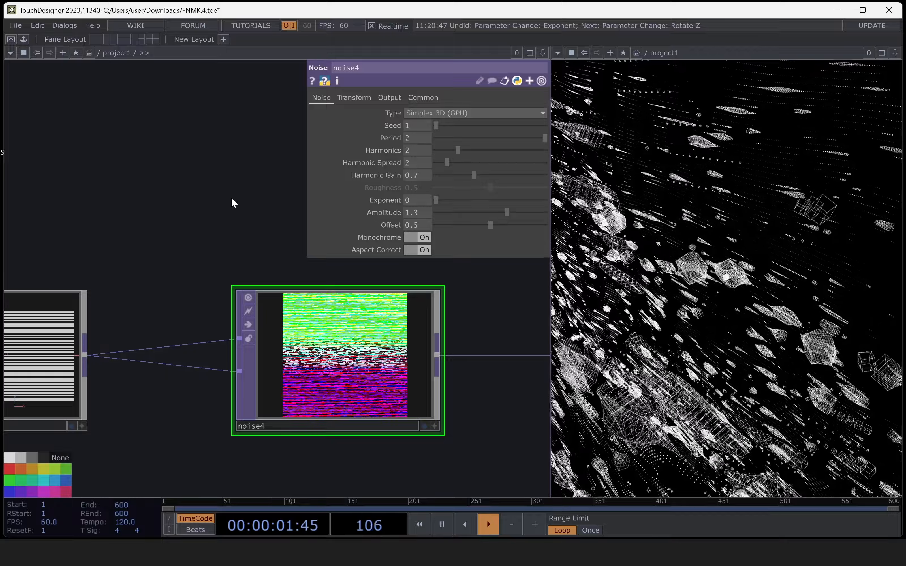
- Set noise4's Offset to 0 and turn Monochrome off
left_click_drag(485, 226, 358, 228)
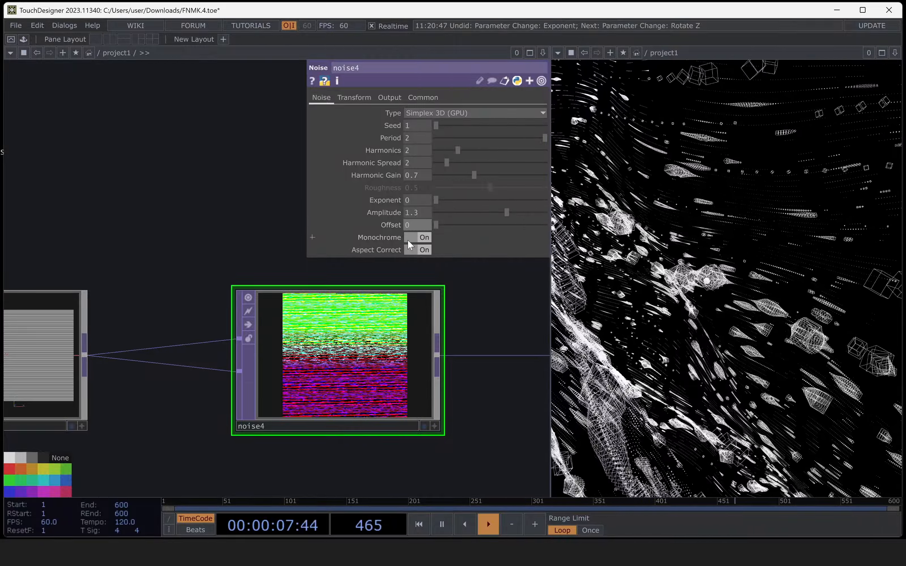
left_click(418, 236)
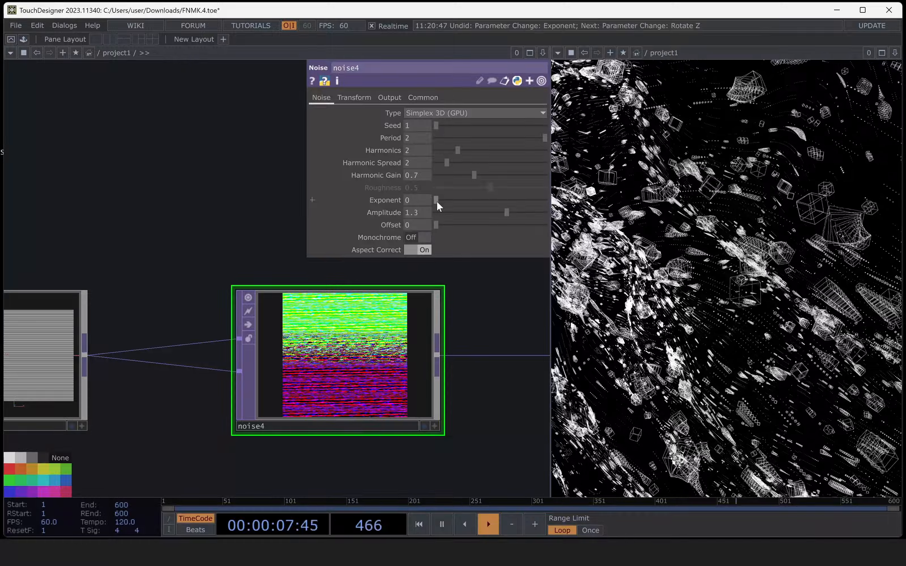
- Animate noise4's Translate X with the expression absTime.seconds * 0.5
left_click(371, 98)
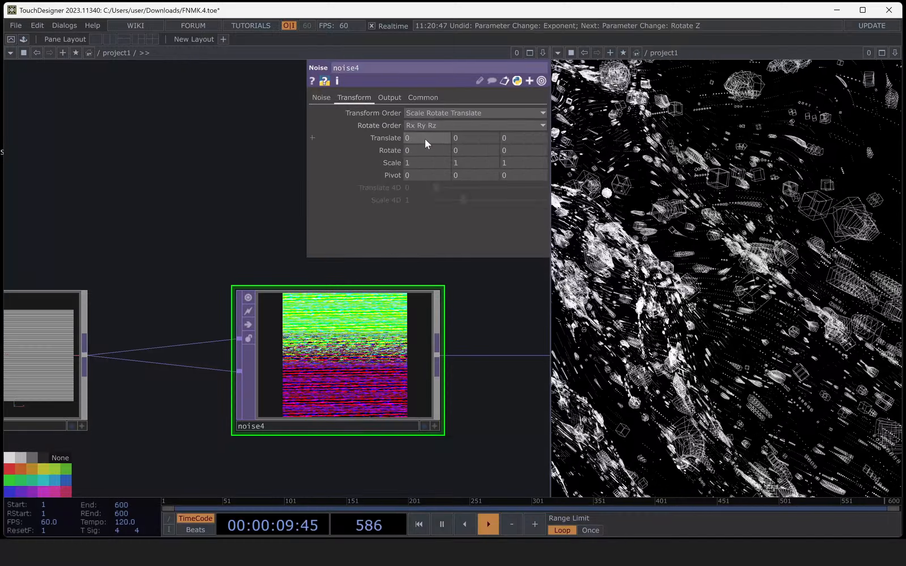
type("absTime.")
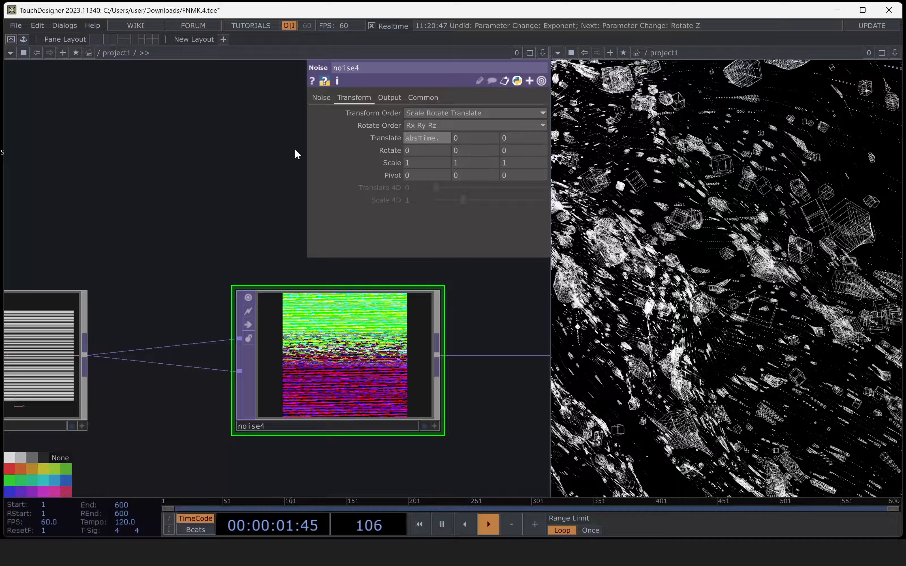
type("fra")
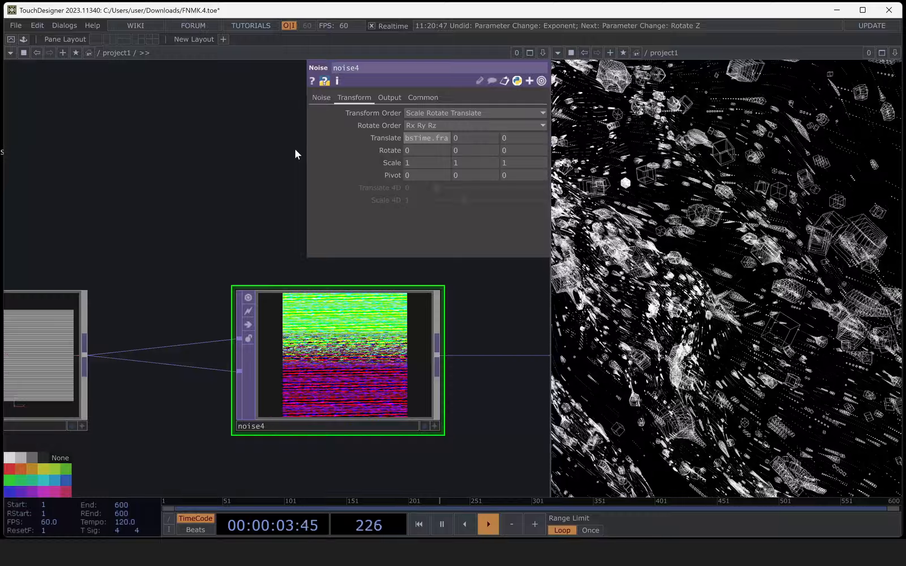
key("BackSpace")
key("BackSpace")
key("BackSpace")
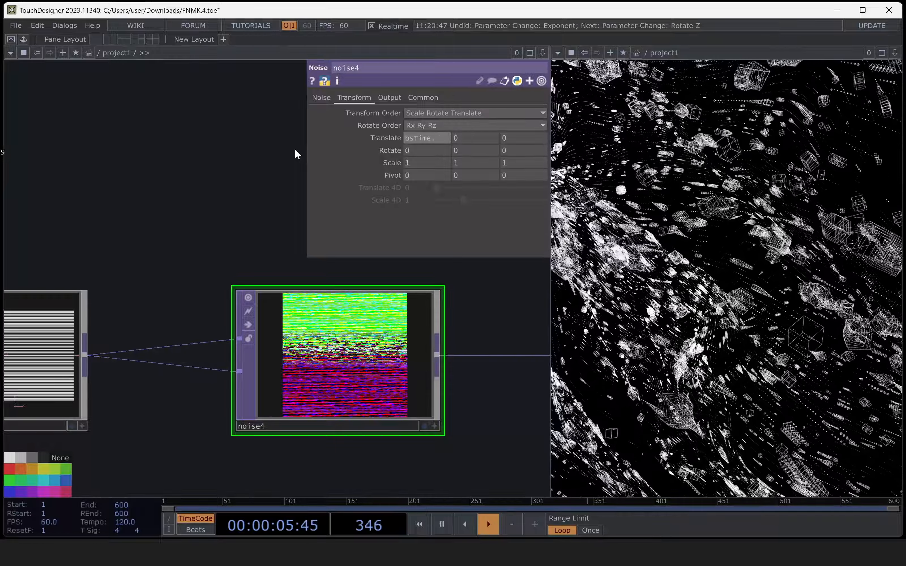
type("se")
type("conds * 0.5")
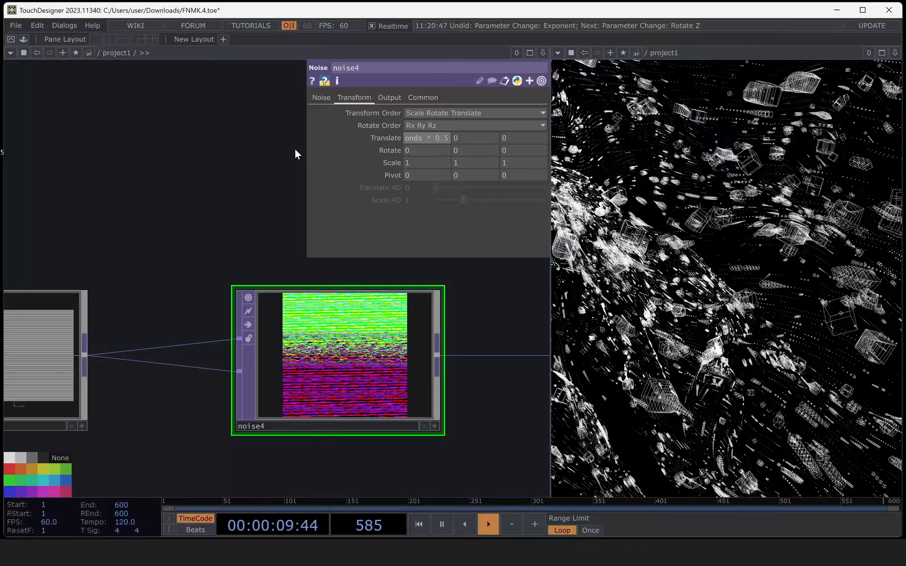
key("Return")
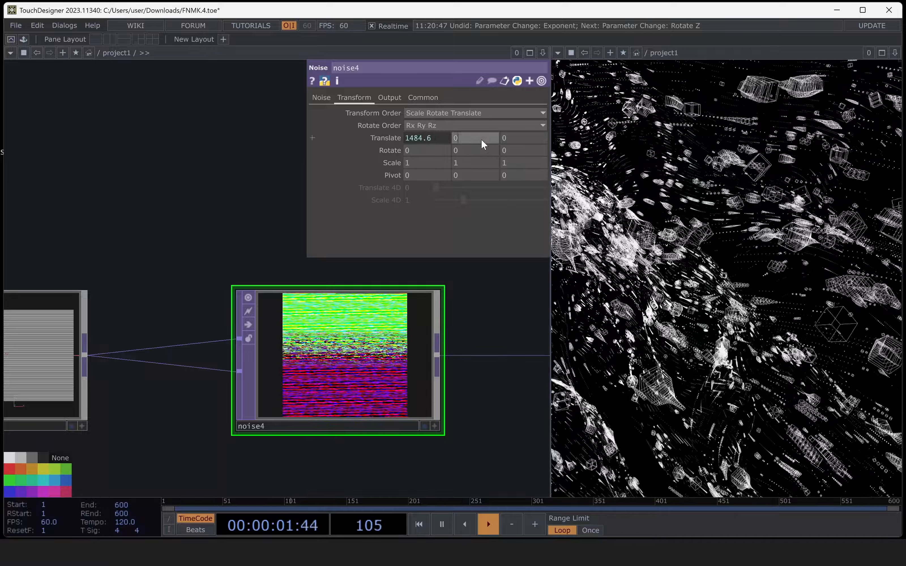
- Set noise4's Translate Y to -0.6 and Translate Z to -1.1
left_click(481, 140)
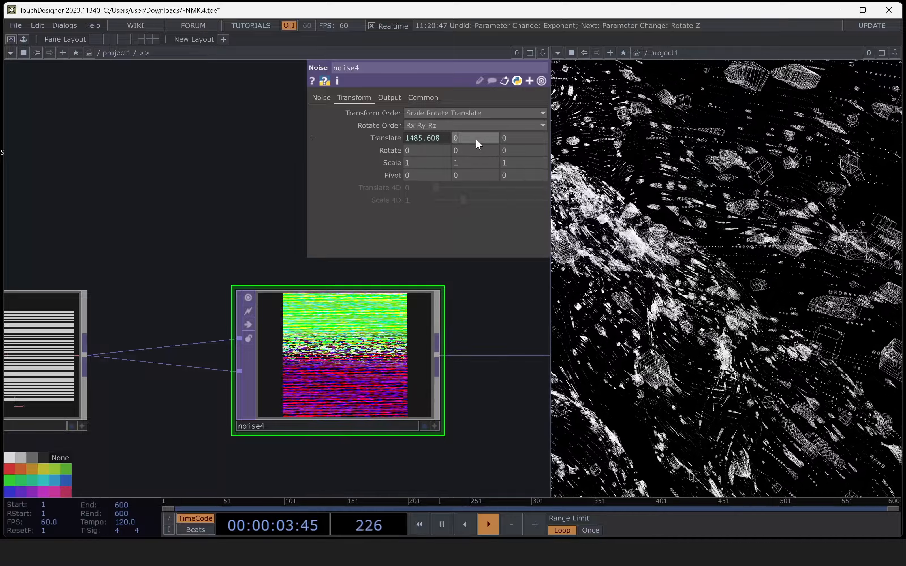
type("-0.")
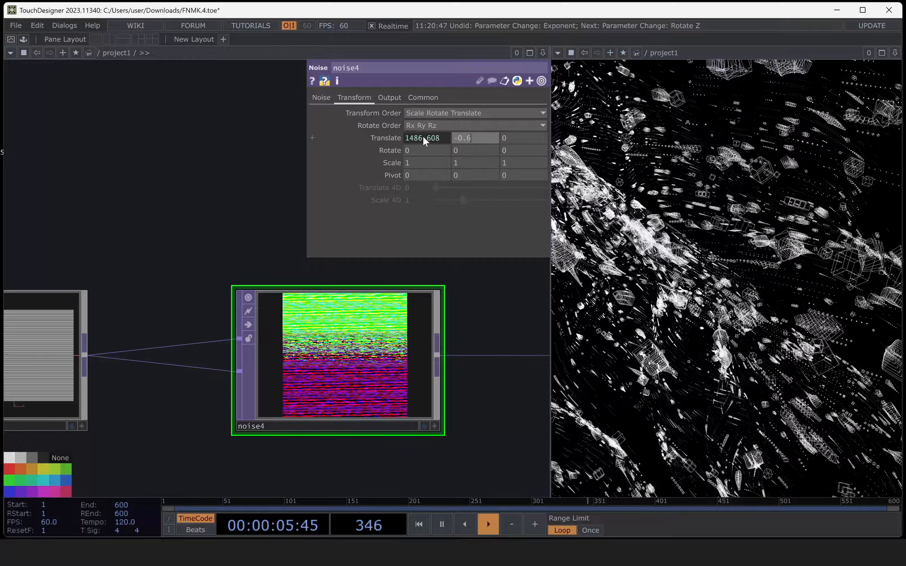
type("6")
key("Tab")
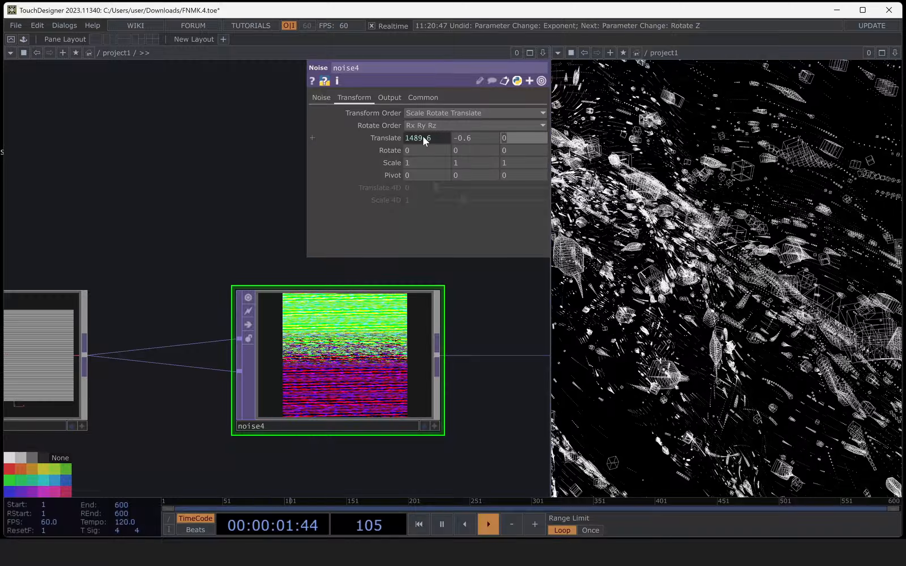
type("-1,.")
type("1.1")
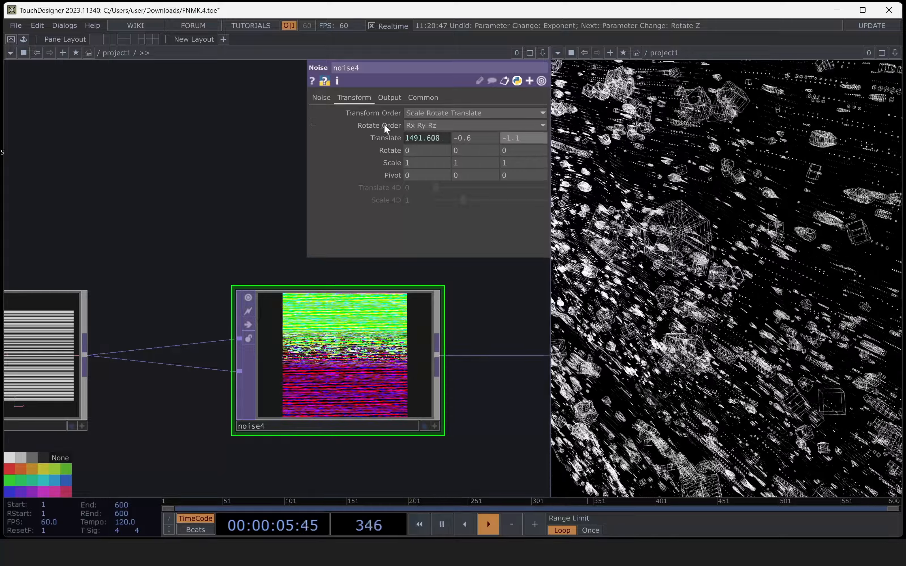
- Turn Monochrome on for noise4
left_click(322, 97)
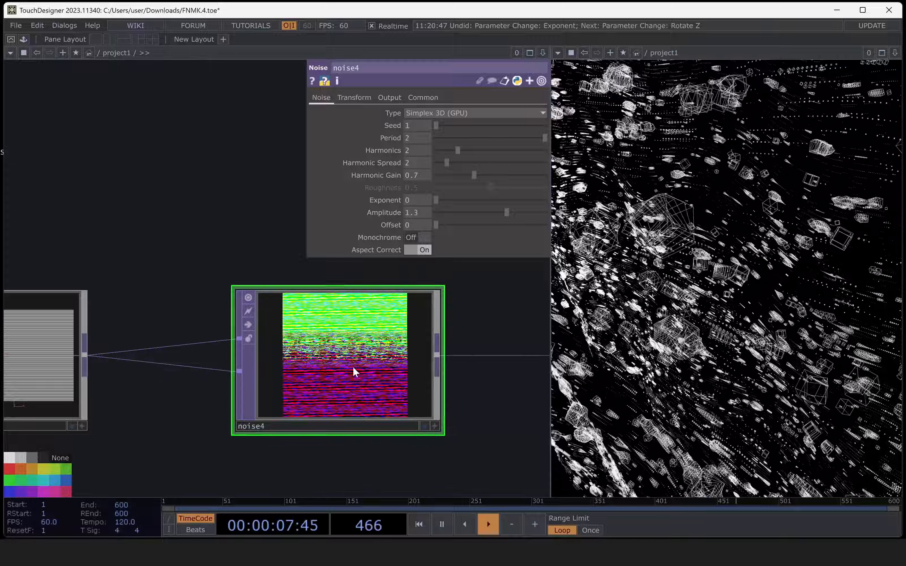
scroll(358, 358, "up", 5)
scroll(371, 363, "down", 5)
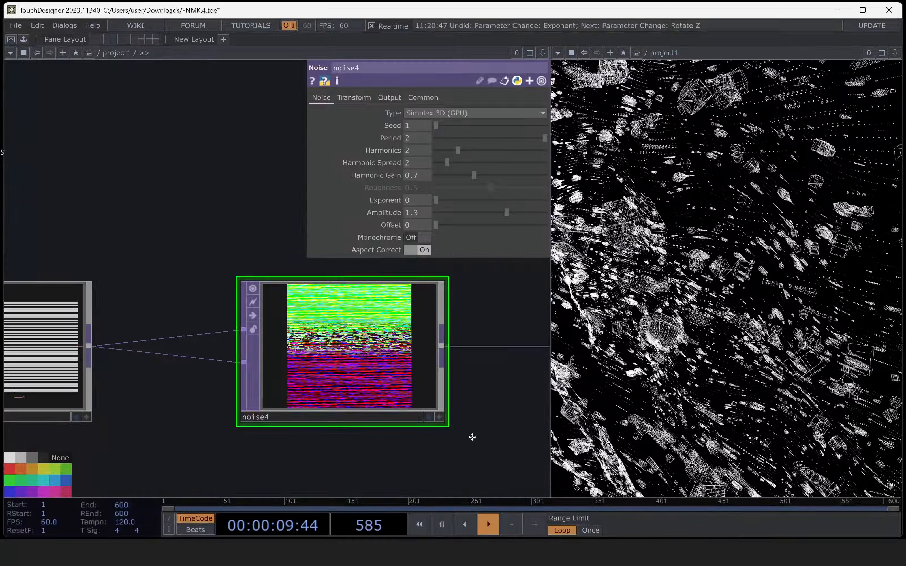
left_click_drag(472, 437, 341, 433)
scroll(348, 429, "down", 4)
scroll(373, 413, "up", 2)
left_click_drag(430, 426, 443, 427)
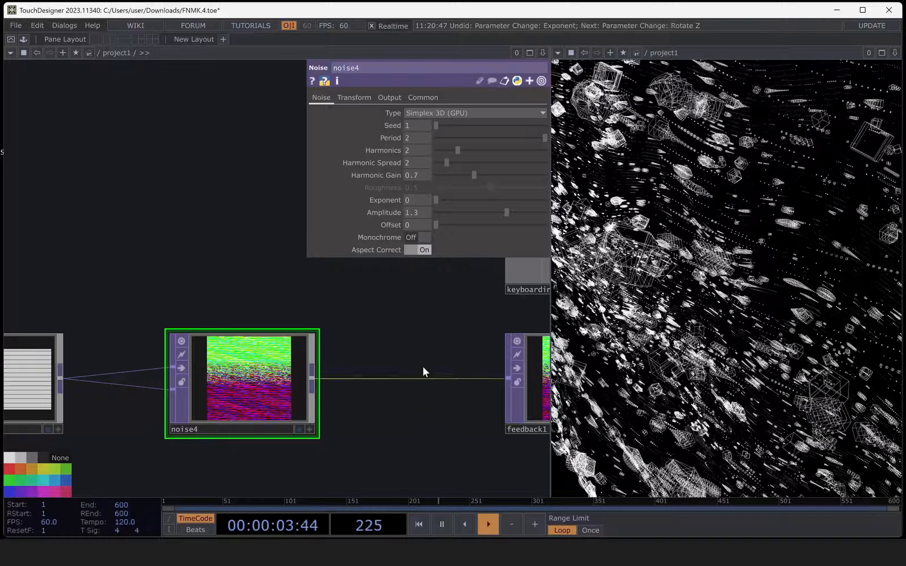
left_click(417, 238)
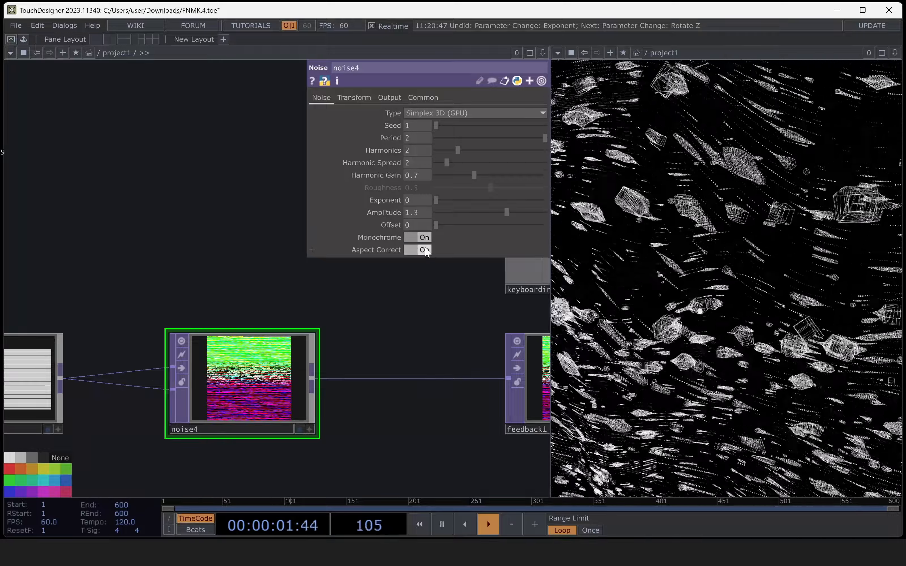
- Set noise4's Amplitude to -1.3
mouse_move(439, 200)
left_mouse_down()
mouse_move(544, 217)
mouse_move(435, 209)
left_mouse_up()
left_click_drag(504, 215, 460, 215)
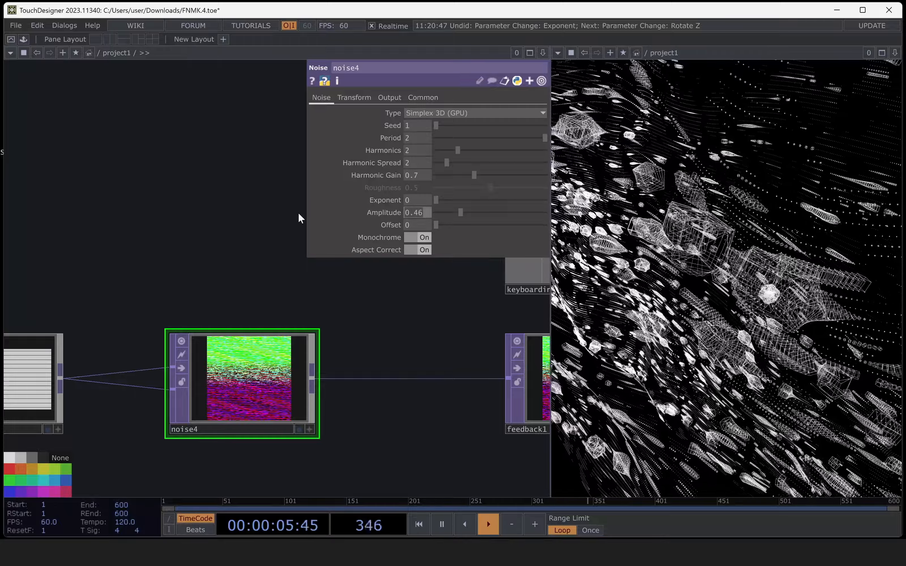
type("1")
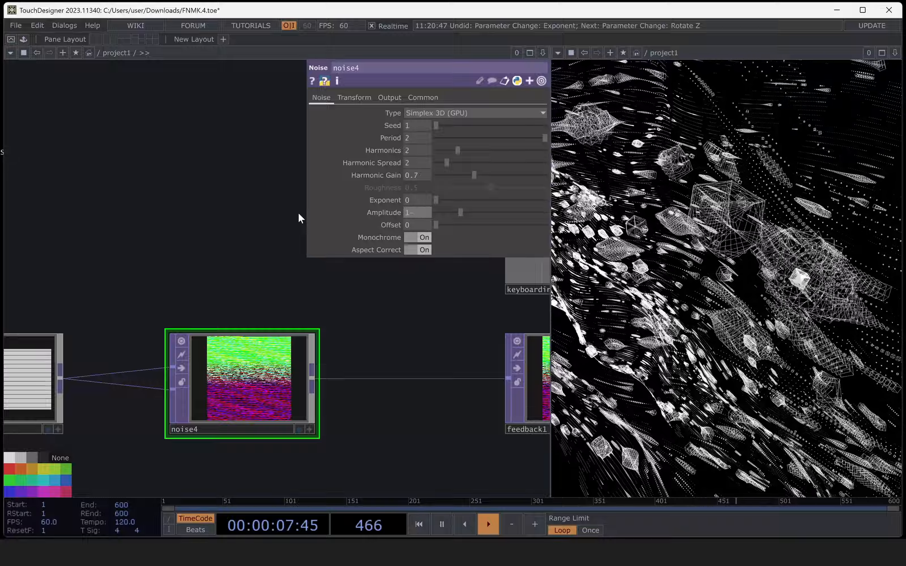
key("BackSpace")
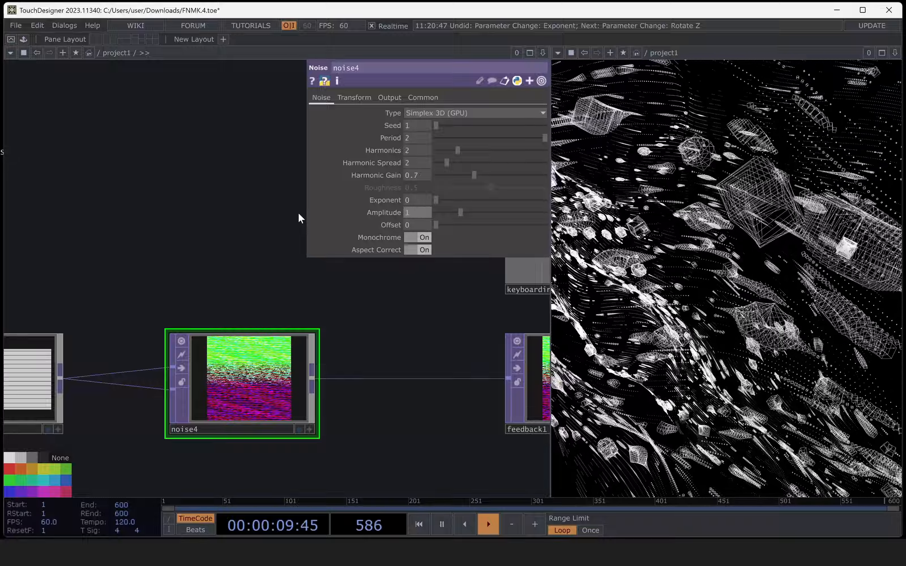
type("-1.")
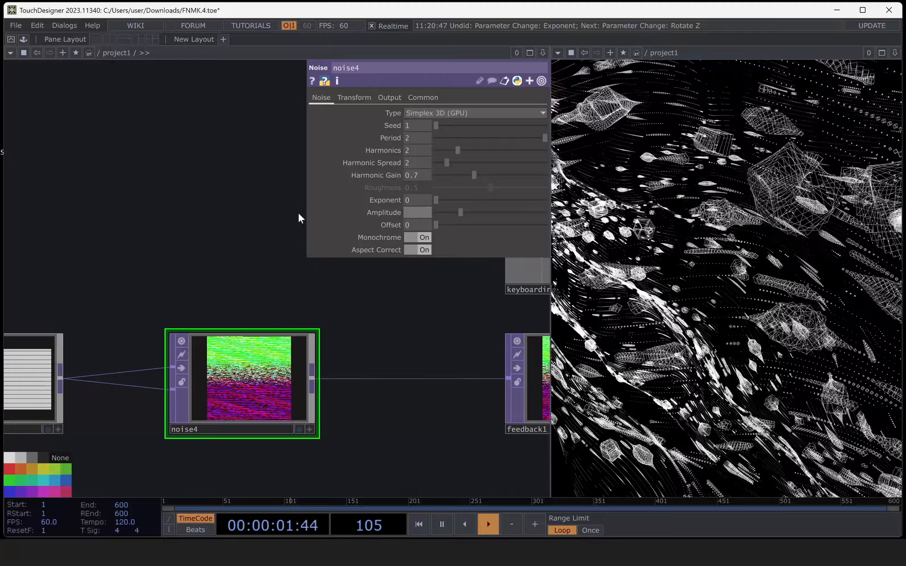
key("Return")
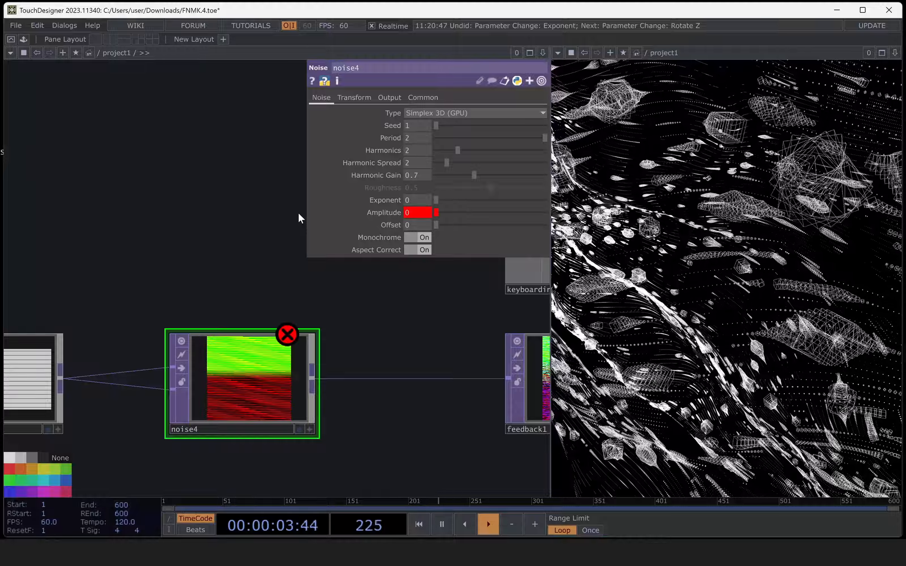
left_click(404, 216)
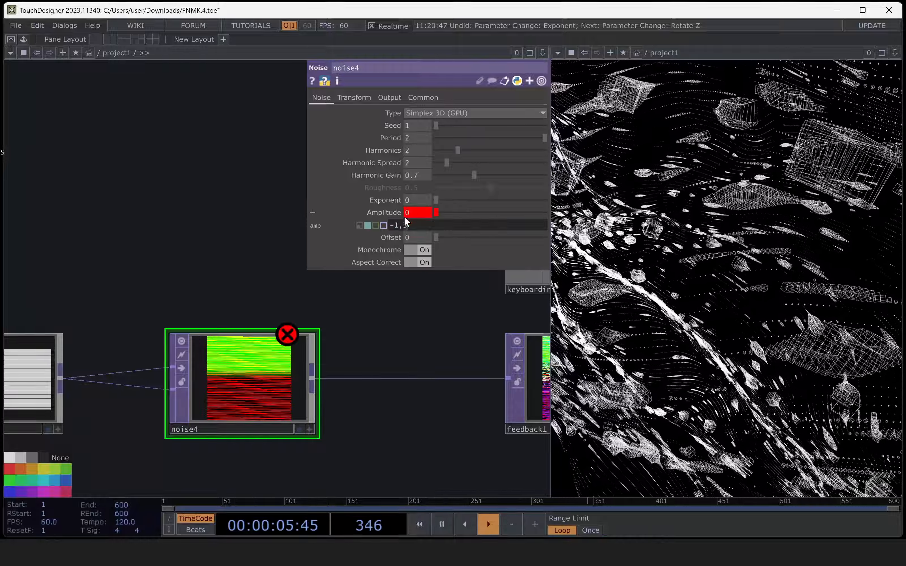
key("Return")
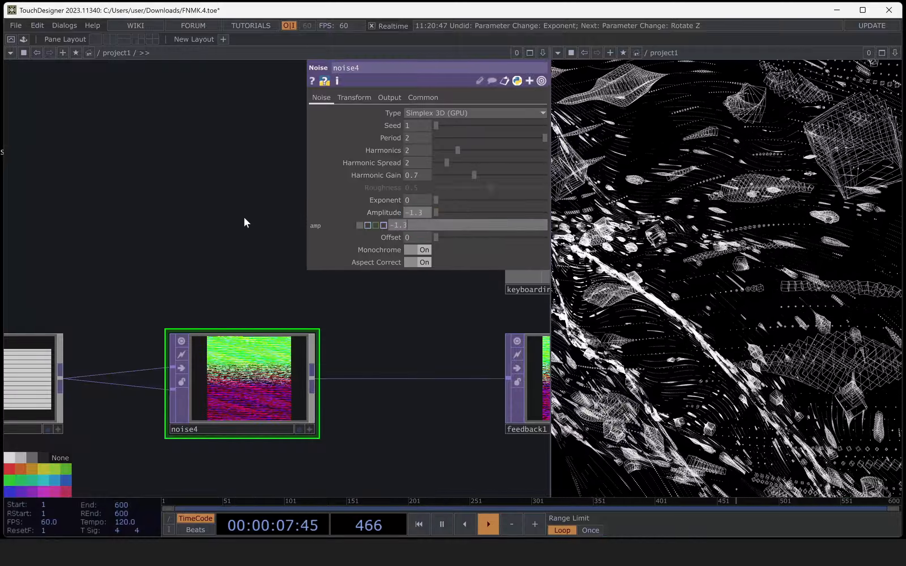
- Turn on noise4's Derivative (Slope) output and try RGB as Noise before returning it to Input + Noise
left_click(390, 98)
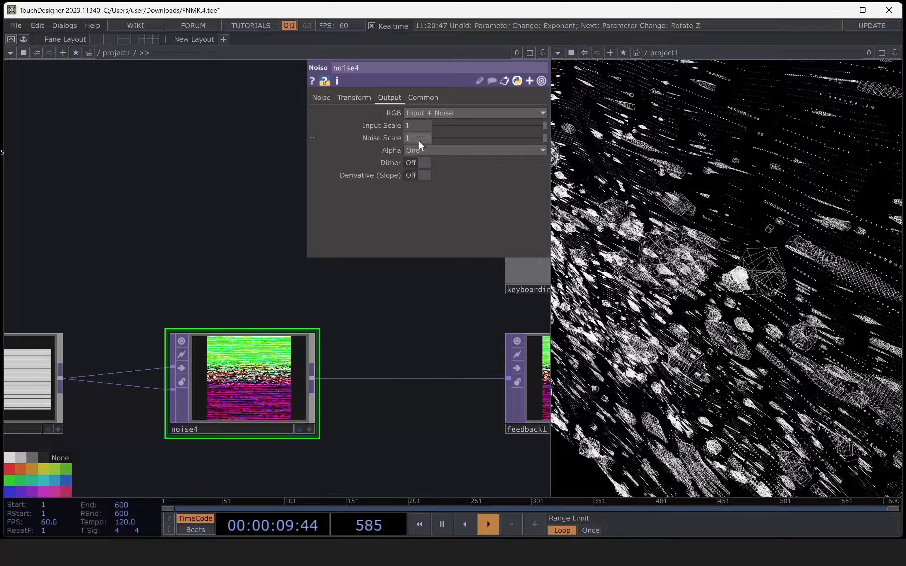
left_click(421, 174)
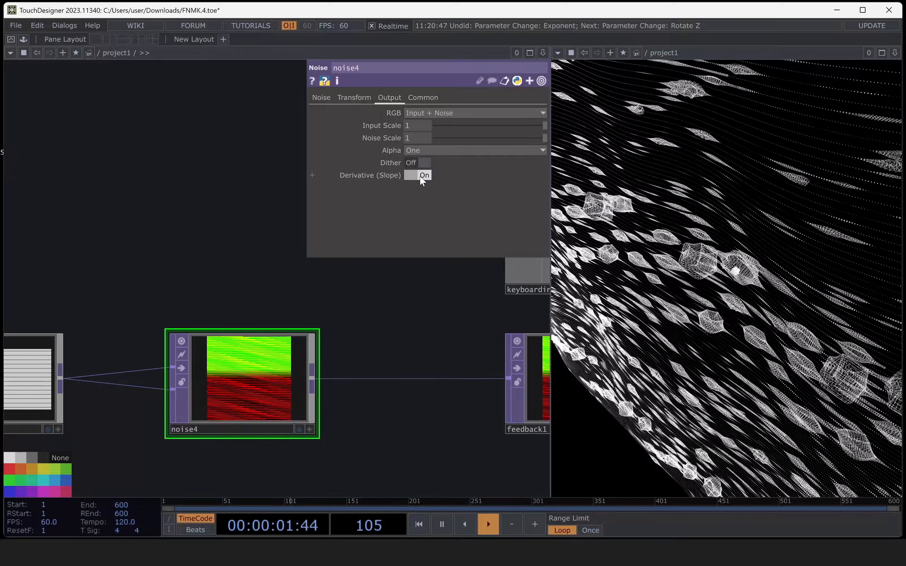
left_click(428, 113)
left_click(427, 126)
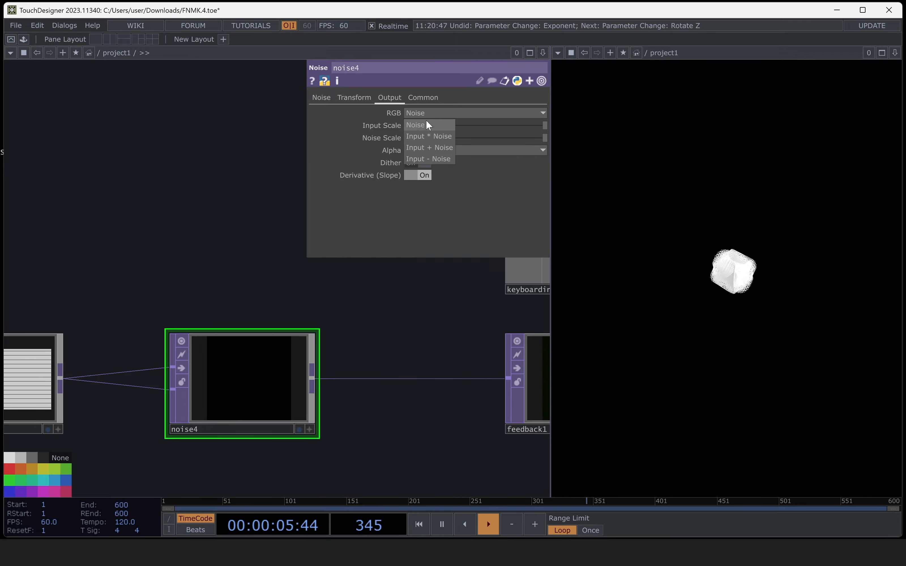
left_click(437, 148)
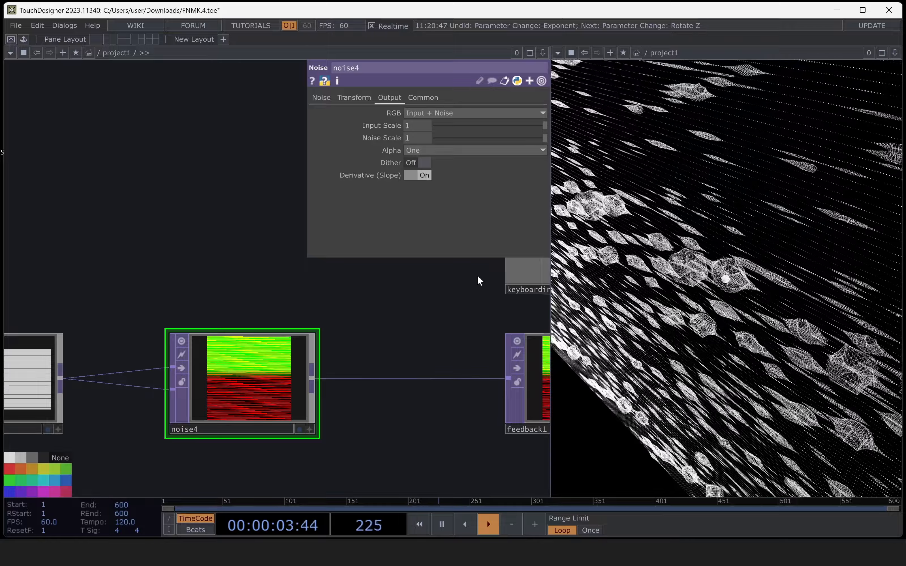
- Set the Exponent of noise1, between feedback1 and add1, to 0.95
left_click_drag(423, 309, 221, 301)
scroll(221, 301, "down", 2)
left_click_drag(315, 407, 208, 369)
scroll(209, 368, "down", 6)
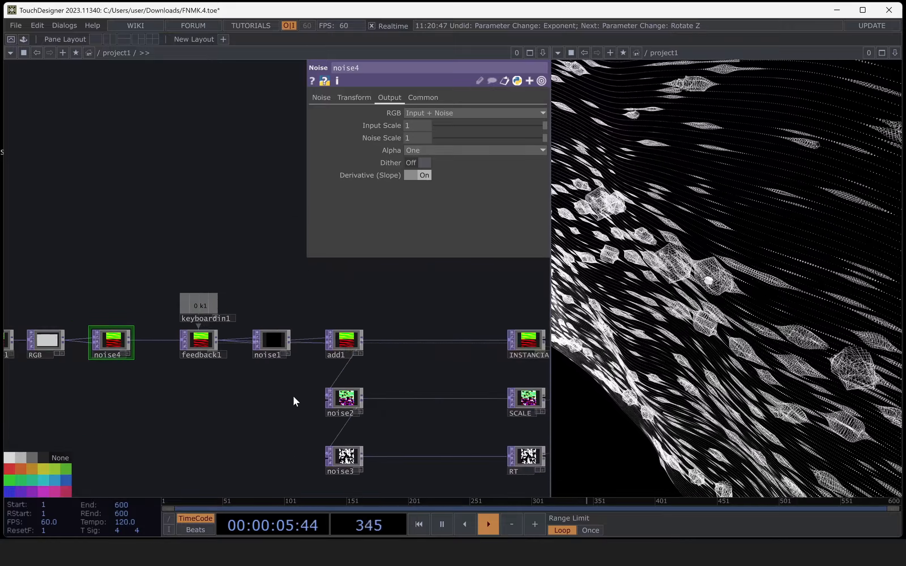
left_click_drag(314, 393, 209, 363)
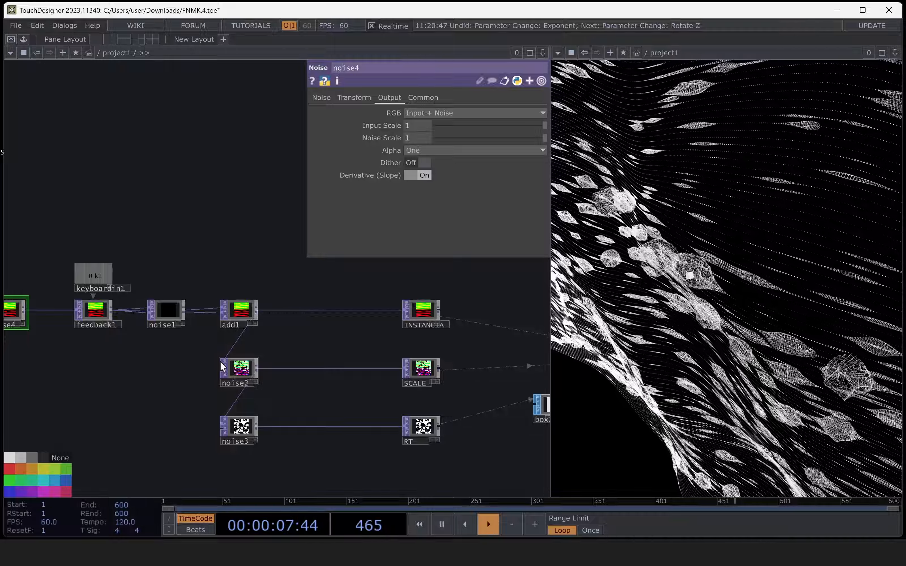
left_click_drag(302, 397, 307, 391)
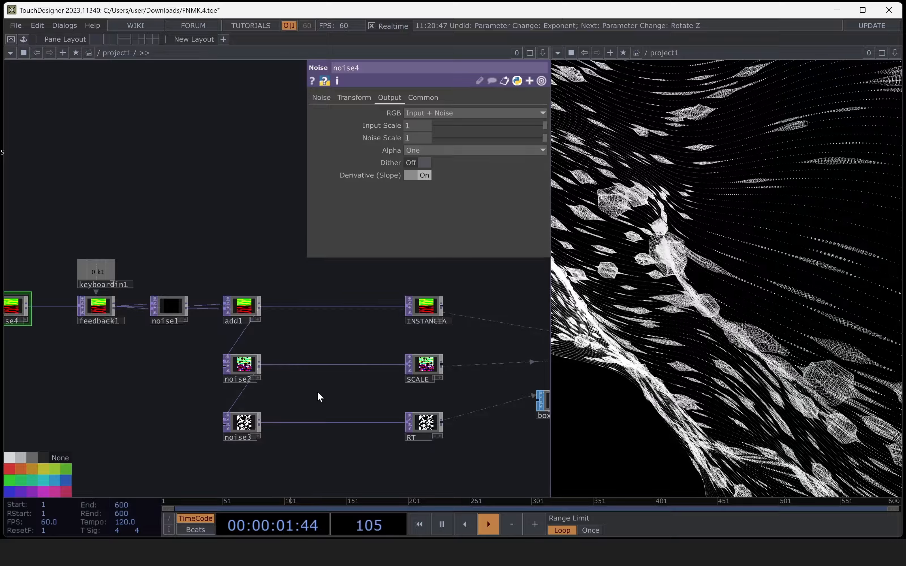
left_click(171, 307)
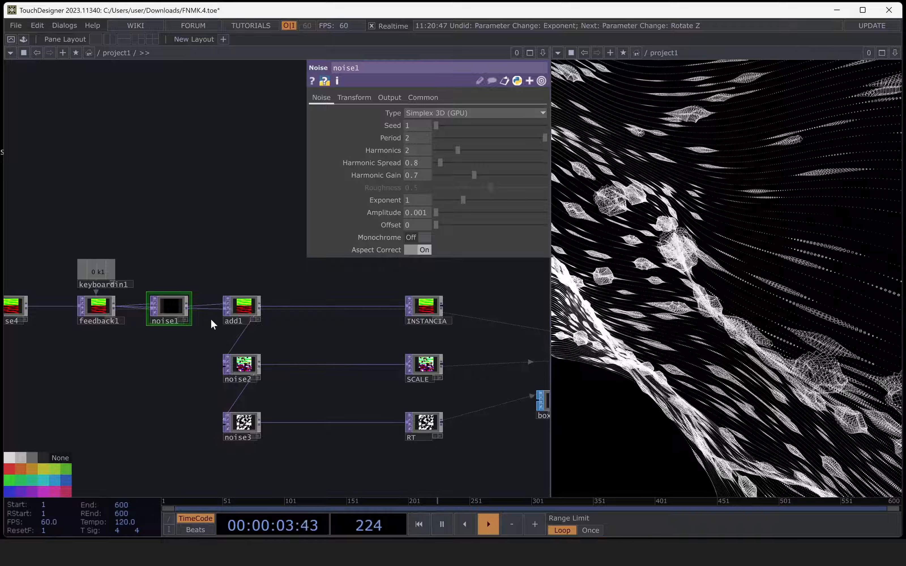
left_click(411, 202)
type("0.95")
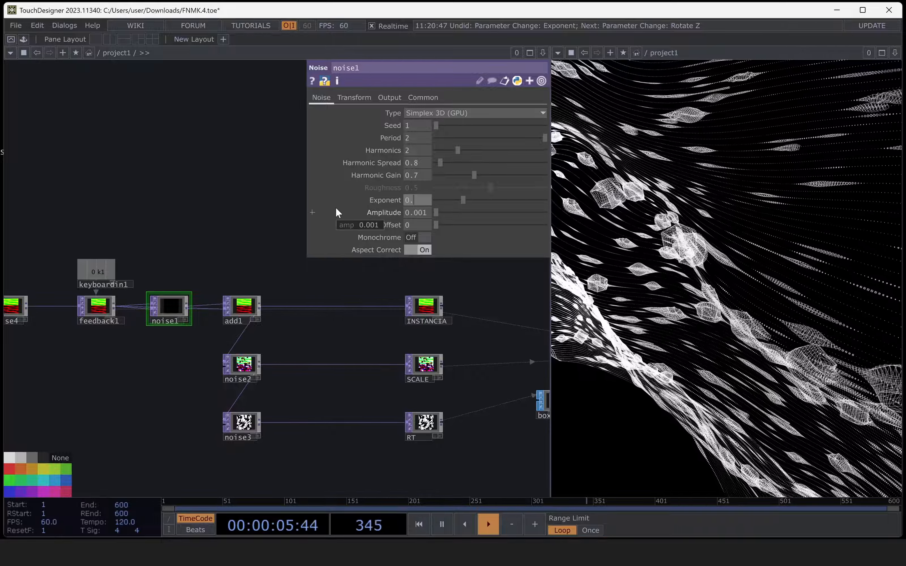
key("Return")
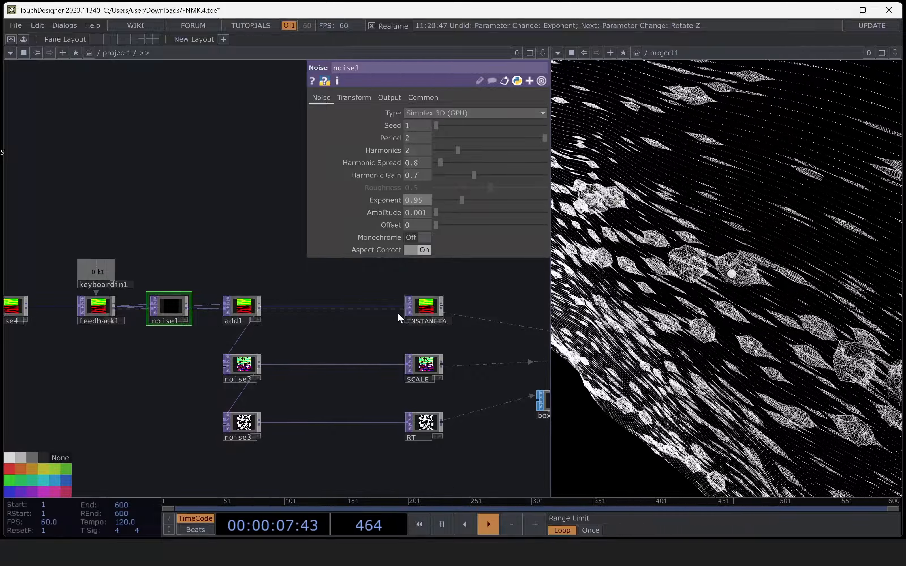
- Insert a Ramp TOP on the connection between noise2 and the SCALE null
scroll(340, 370, "up", 5)
scroll(298, 358, "up", 5)
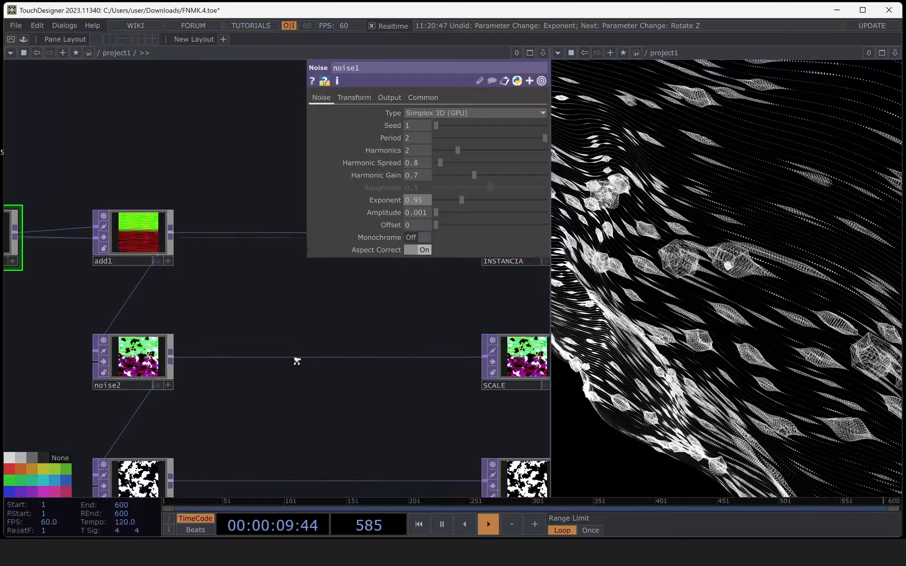
scroll(316, 412, "down", 5)
scroll(266, 366, "up", 3)
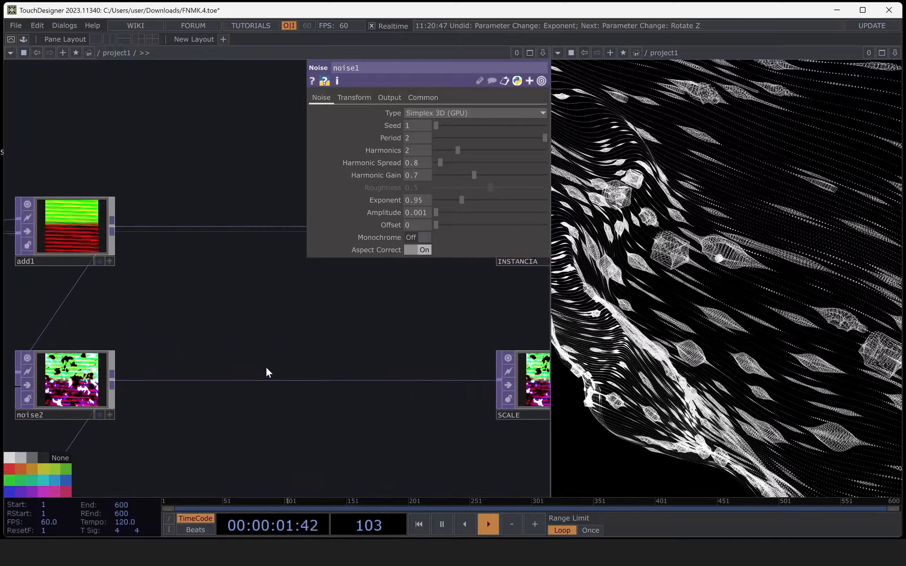
right_click(268, 381)
left_click(284, 373)
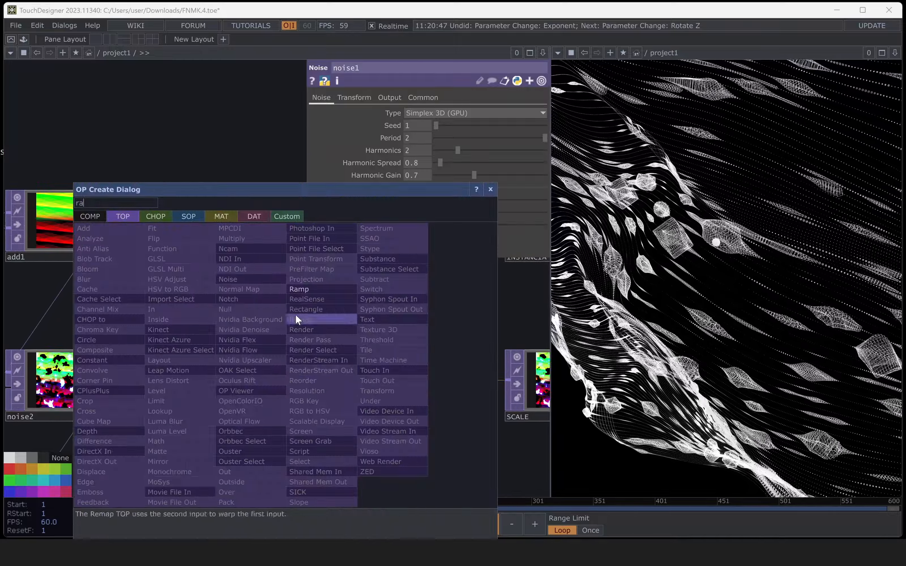
left_click(298, 291)
left_click(300, 388)
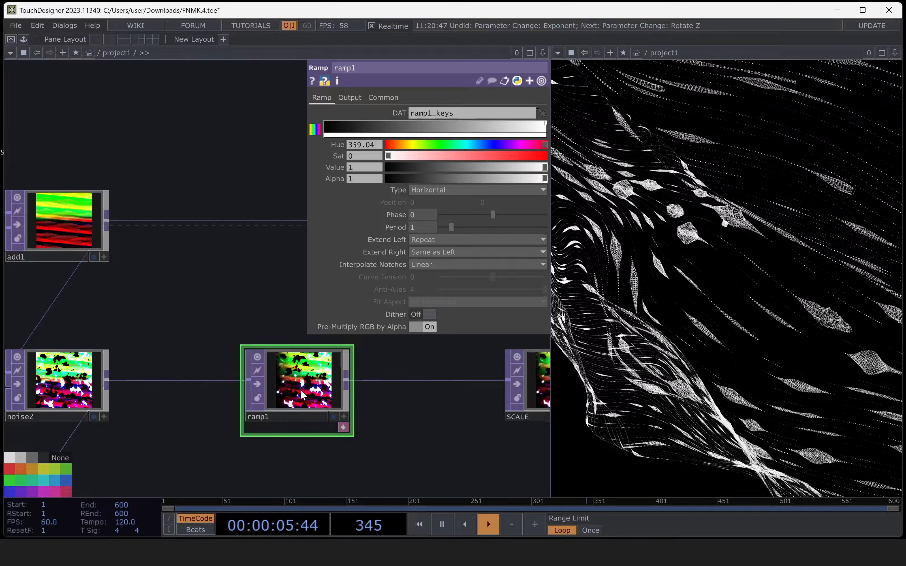
- Animate ramp1's Phase with an expression dividing absTime.frame by a constant
scroll(300, 390, "up", 4)
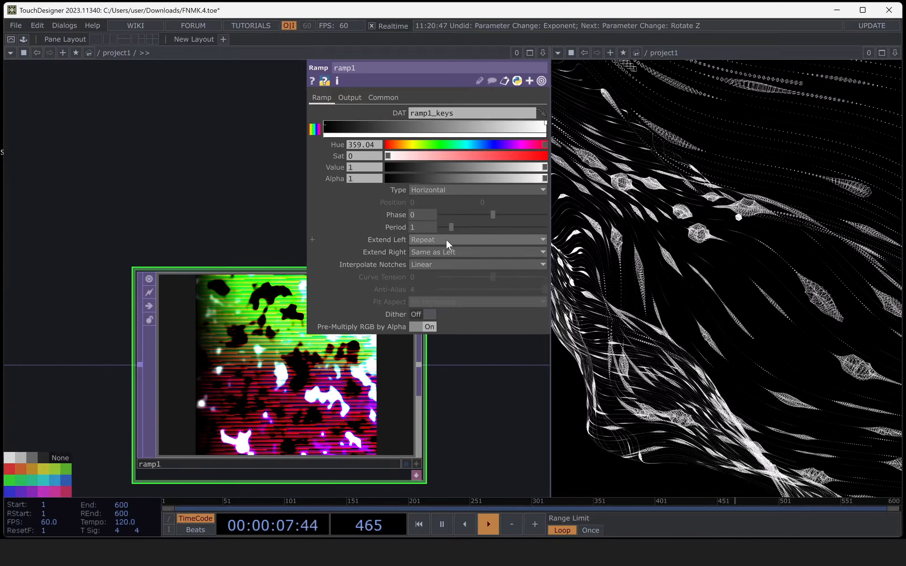
left_click_drag(483, 216, 359, 221)
type("a")
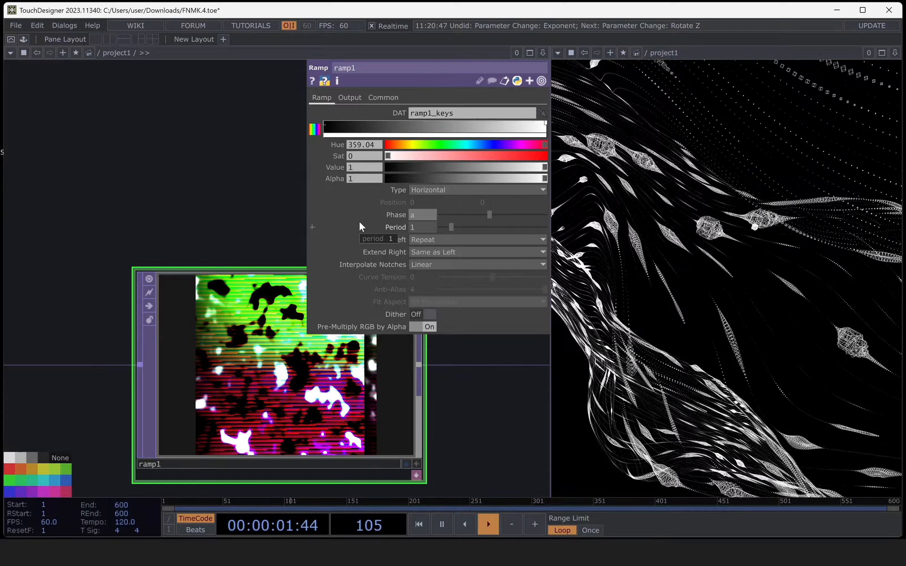
type("bsTime.frame")
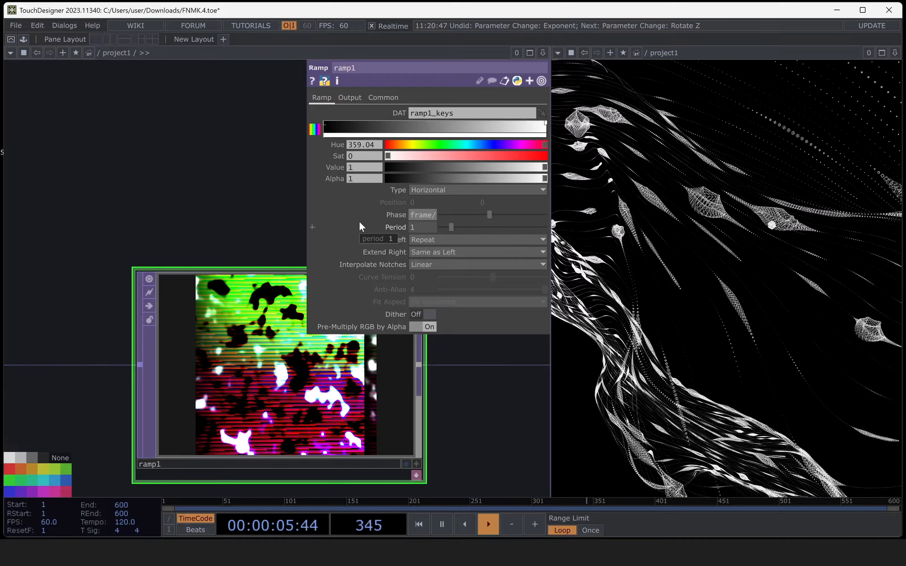
key("Return")
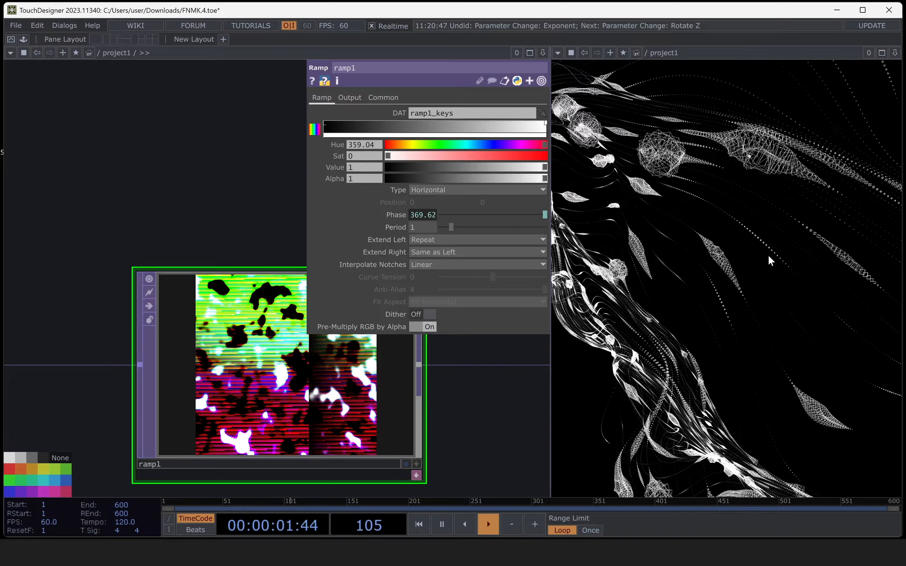
- Change ramp1's Type to Circular
left_click(444, 191)
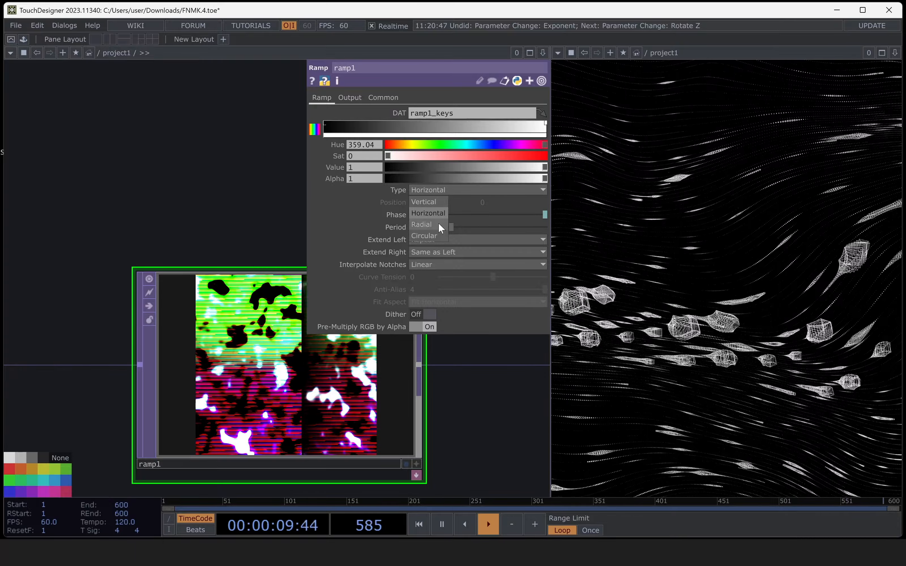
left_click(438, 219)
left_click(444, 190)
left_click(438, 231)
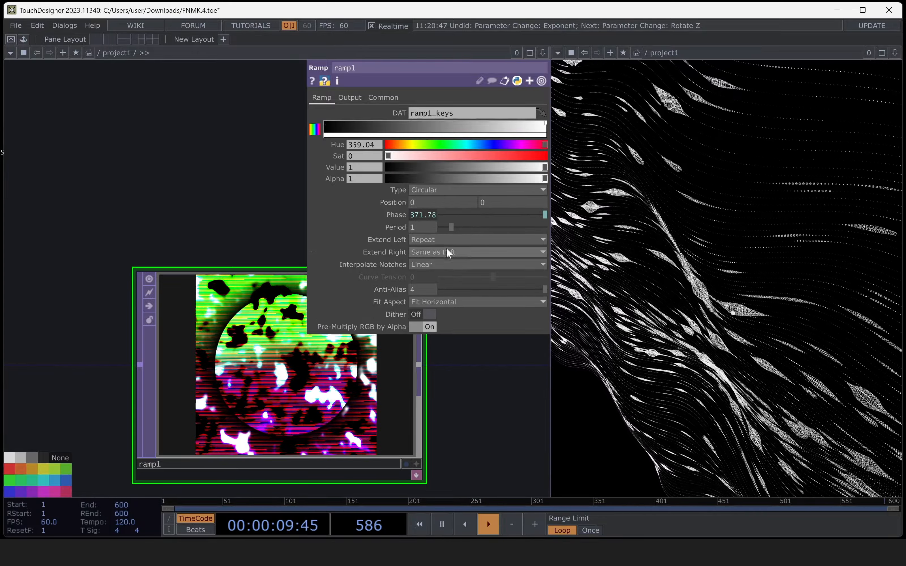
- Set ramp1's Interpolate Notches to Hermite and its Extend Right to Mirror
left_click(448, 264)
left_click(428, 311)
left_click(431, 251)
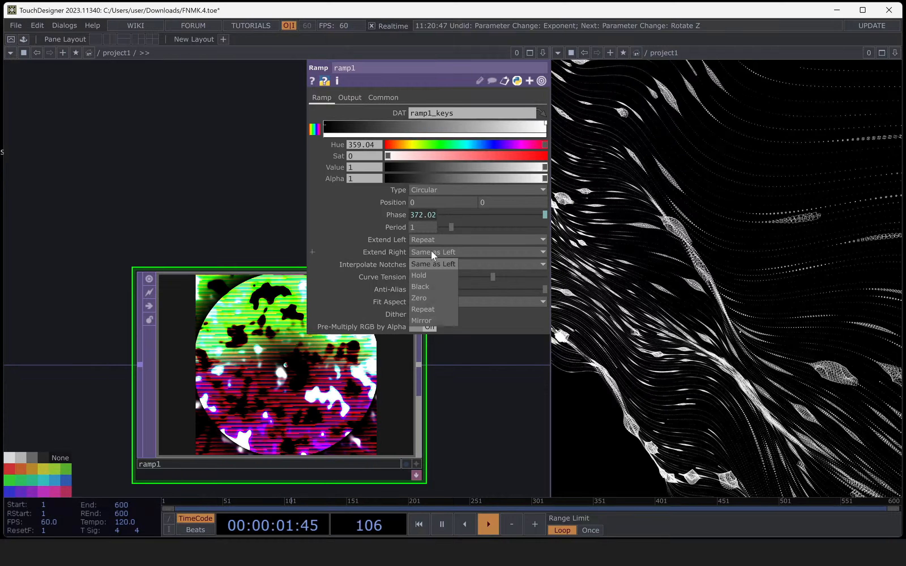
left_click(421, 318)
- Try Mirror as ramp1's Extend Left mode and undo that change
left_click(426, 240)
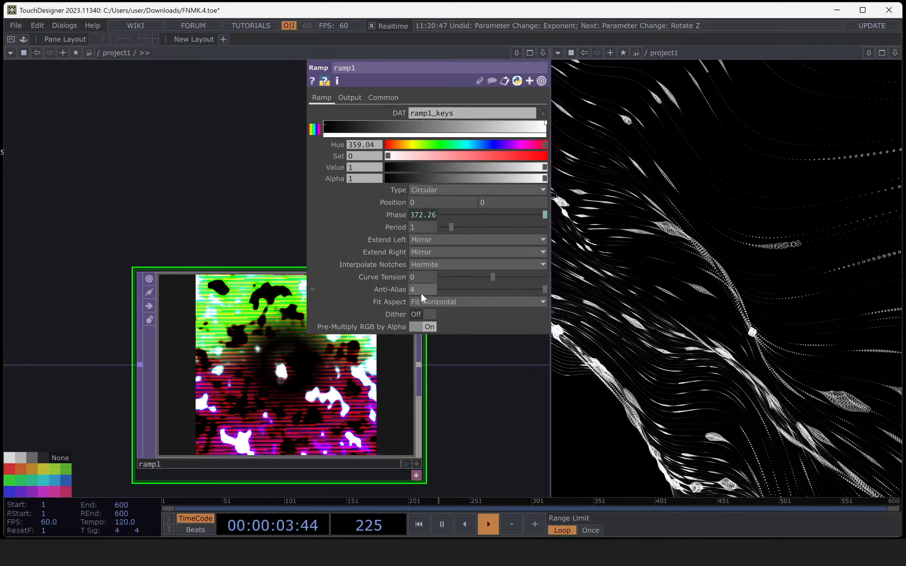
left_click(421, 293)
key("ctrl+z")
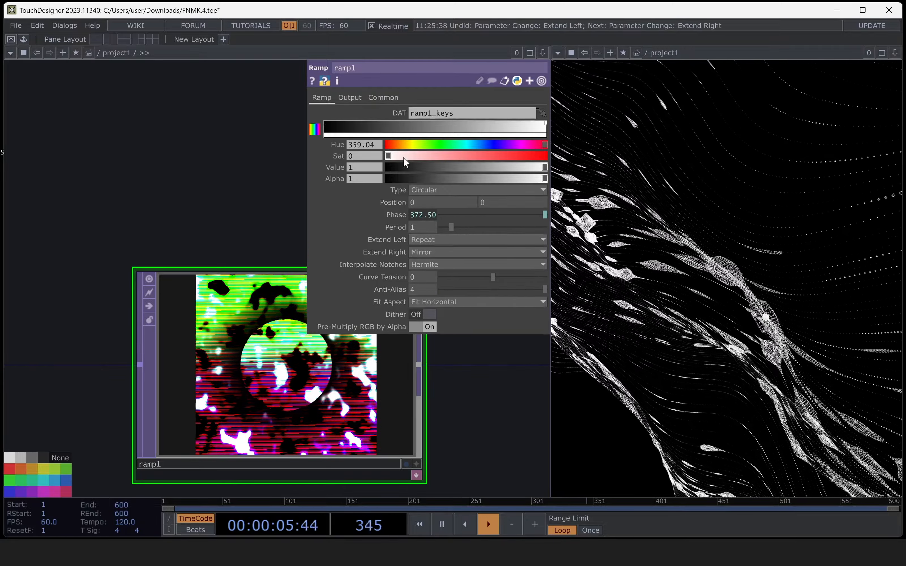
- Add two color keys inside ramp1's gradient and make the darker one red with Sat 0.996 and Value 1
left_click(387, 127)
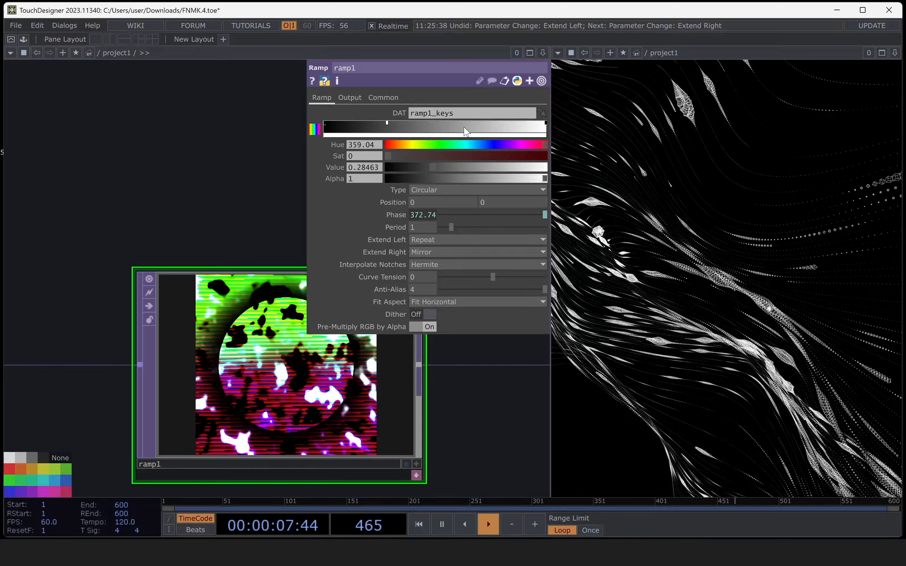
left_click(464, 127)
left_click_drag(398, 157, 543, 156)
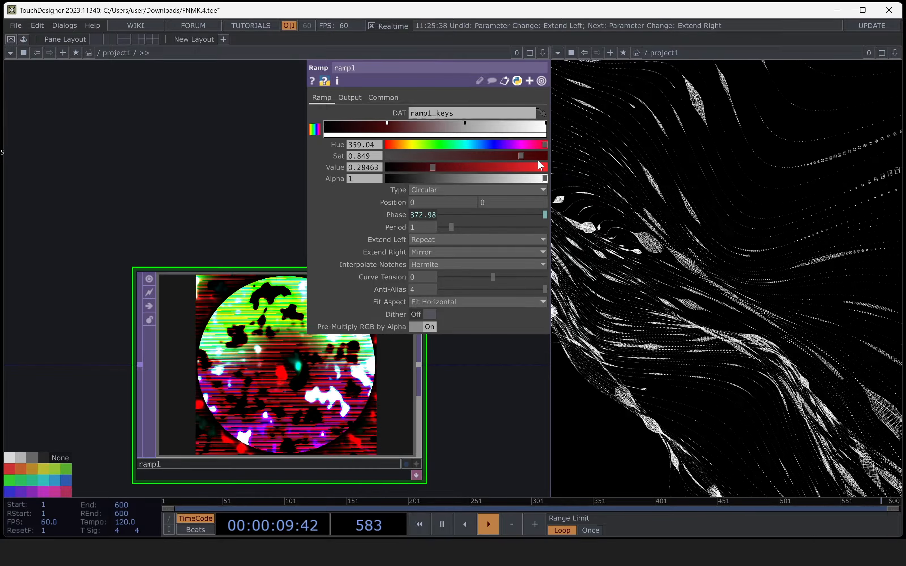
left_click_drag(466, 166, 547, 167)
scroll(213, 392, "up", 3)
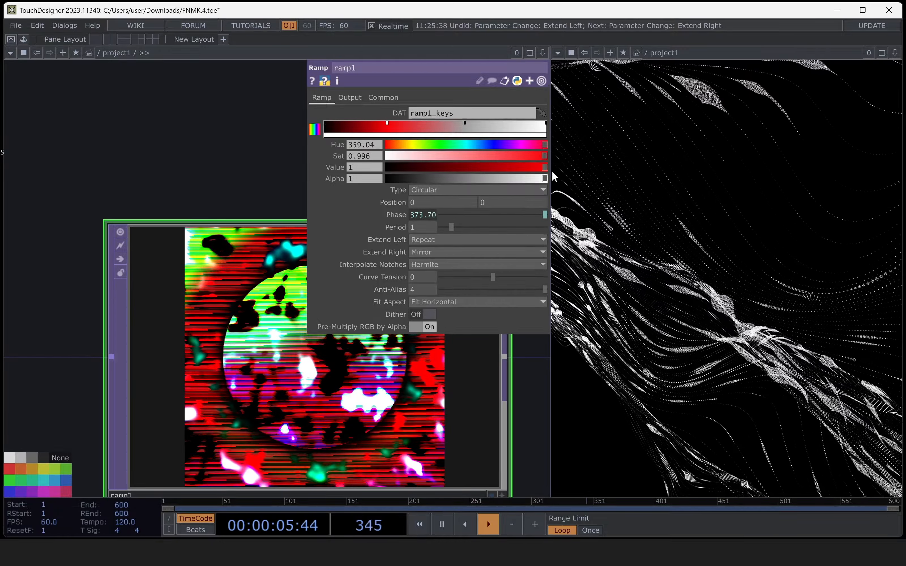
- Make ramp1's lighter added color key blue with Hue 231, Sat 0.953 and Value 1
left_click_drag(465, 123, 468, 123)
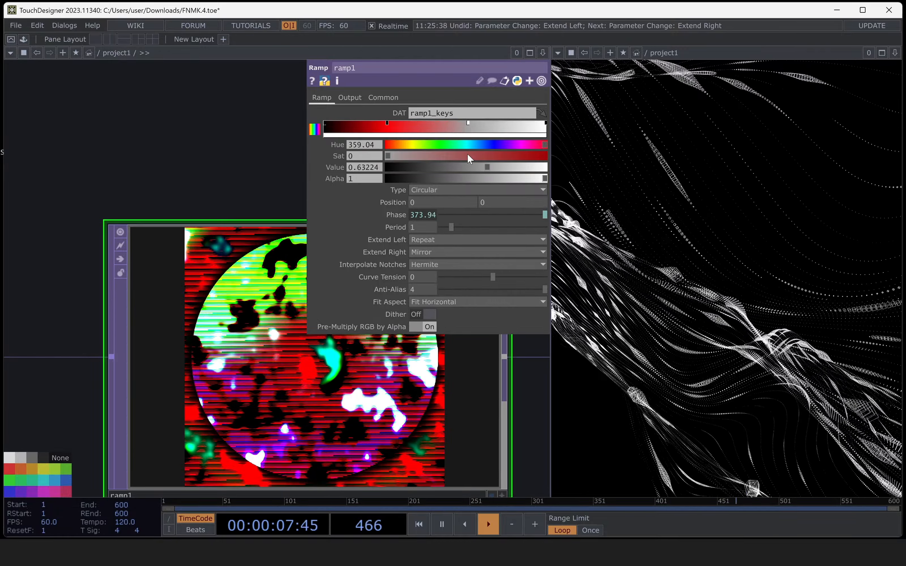
left_click(485, 145)
left_click_drag(504, 156, 546, 168)
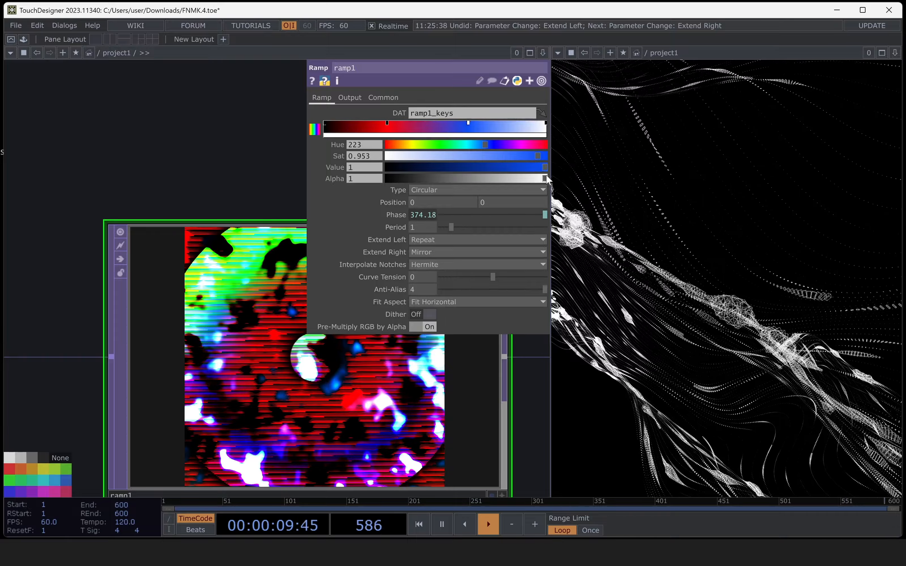
left_click_drag(468, 123, 475, 137)
left_click(489, 145)
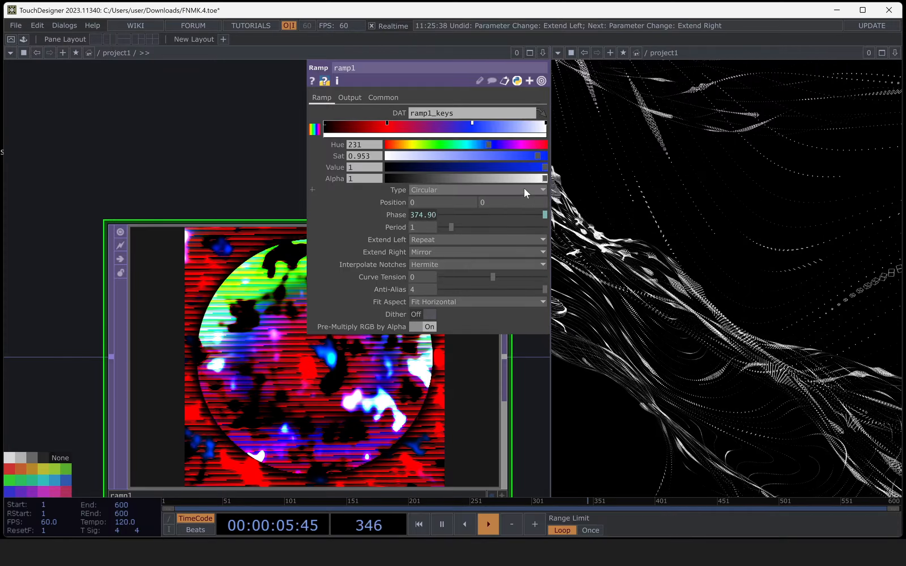
- Turn ramp1's red key white with Sat 0 and its blue key green with Hue 124 and Sat 0.651
left_click(388, 122)
left_click_drag(522, 153, 412, 196)
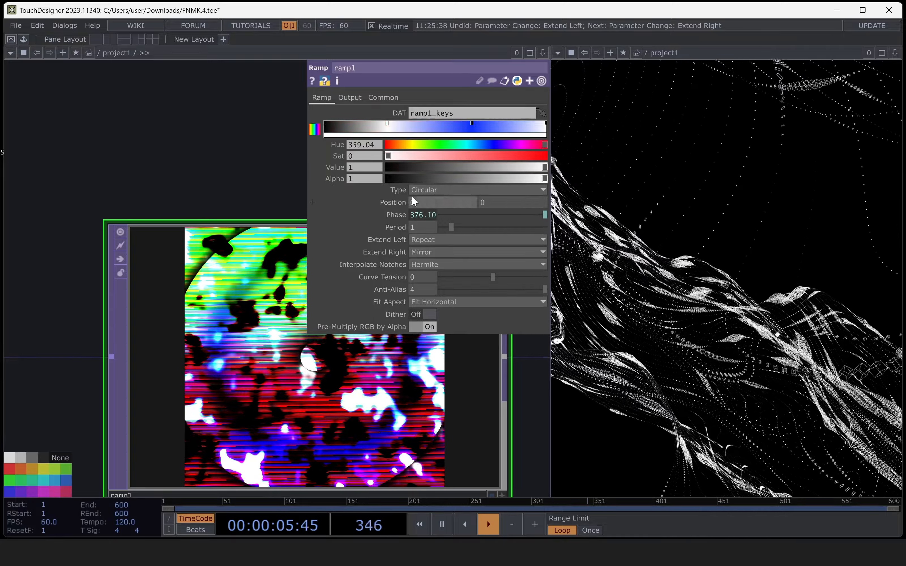
left_click(472, 123)
left_click_drag(529, 155, 528, 182)
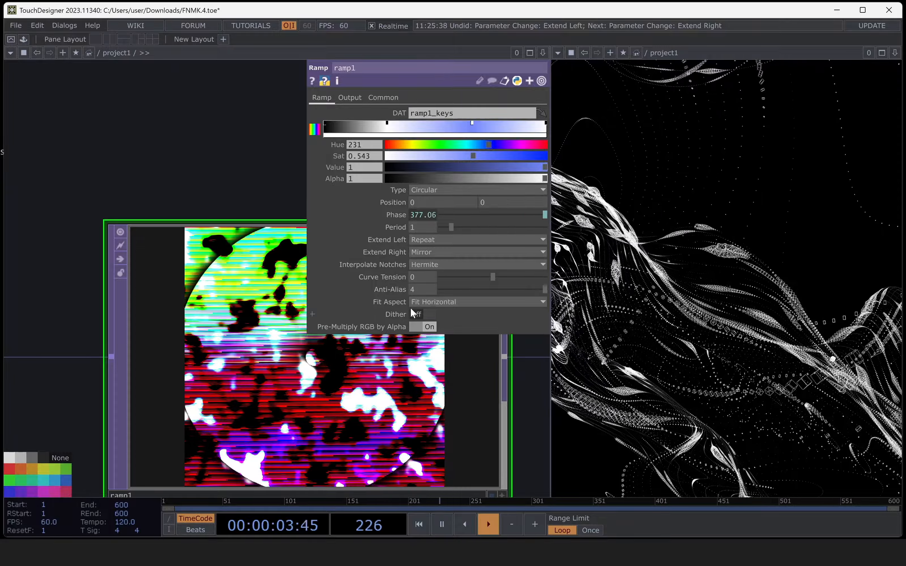
mouse_move(478, 146)
left_mouse_down()
mouse_move(441, 145)
mouse_move(566, 164)
mouse_move(445, 190)
mouse_move(520, 198)
mouse_move(448, 195)
mouse_move(512, 205)
mouse_move(482, 226)
mouse_move(480, 156)
mouse_move(491, 169)
left_mouse_up()
- Try a Period of 1.11 on ramp1, undo it, and remove the two added color keys from the gradient
mouse_move(453, 228)
left_mouse_down()
mouse_move(494, 230)
mouse_move(452, 229)
left_mouse_up()
key("ctrl+z")
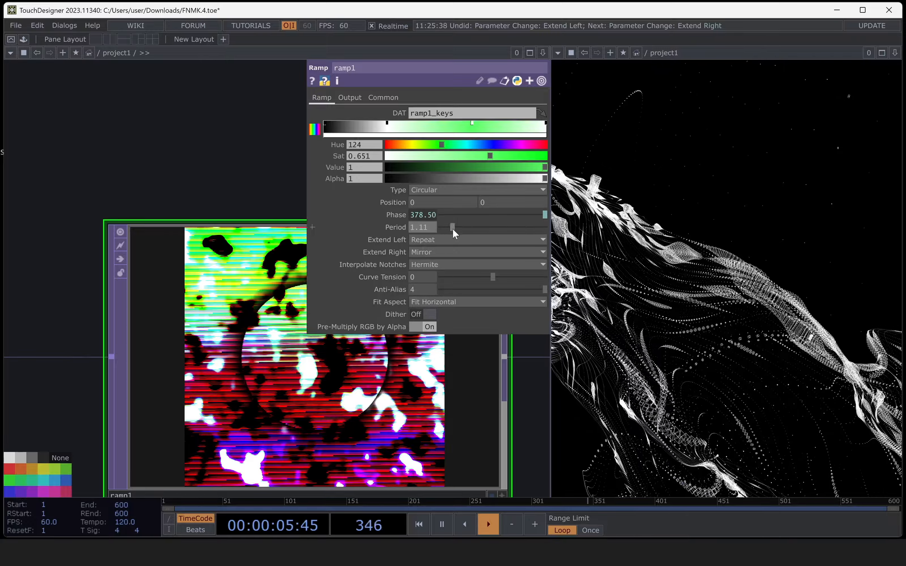
left_click_drag(387, 124, 391, 110)
left_click_drag(472, 123, 480, 112)
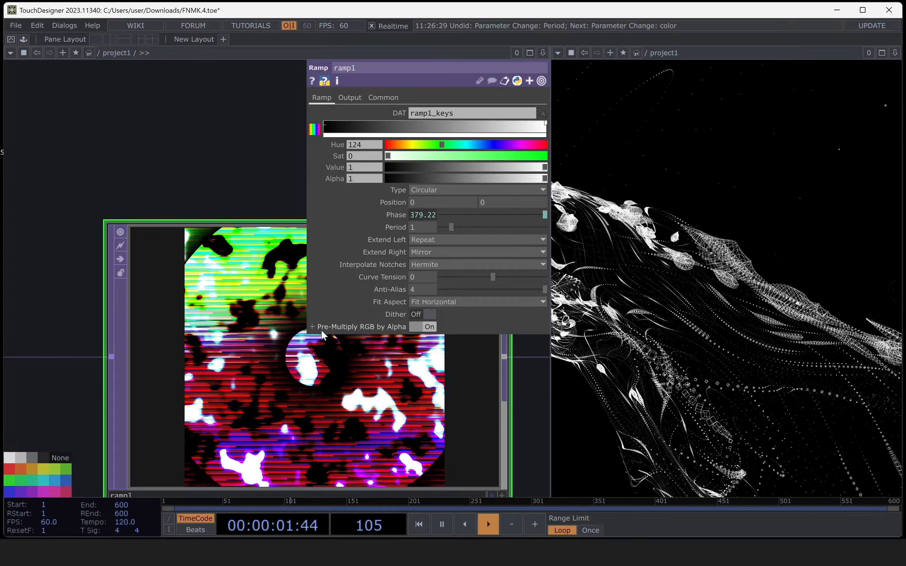
- Try GPU Tesselated Wire Frame on the pbr1 material, and set its Wire Frame to Off
scroll(314, 363, "down", 5)
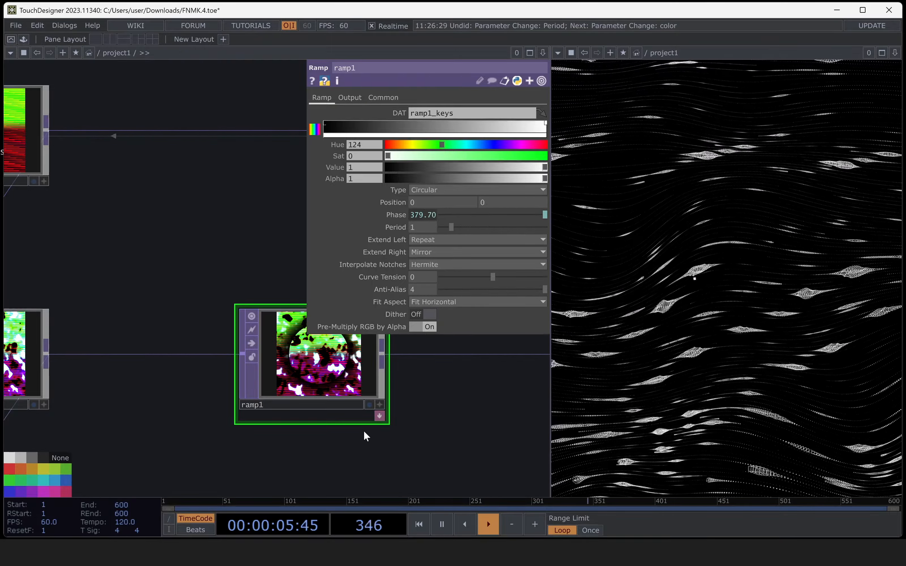
scroll(307, 439, "down", 4)
left_click_drag(458, 426, 211, 466)
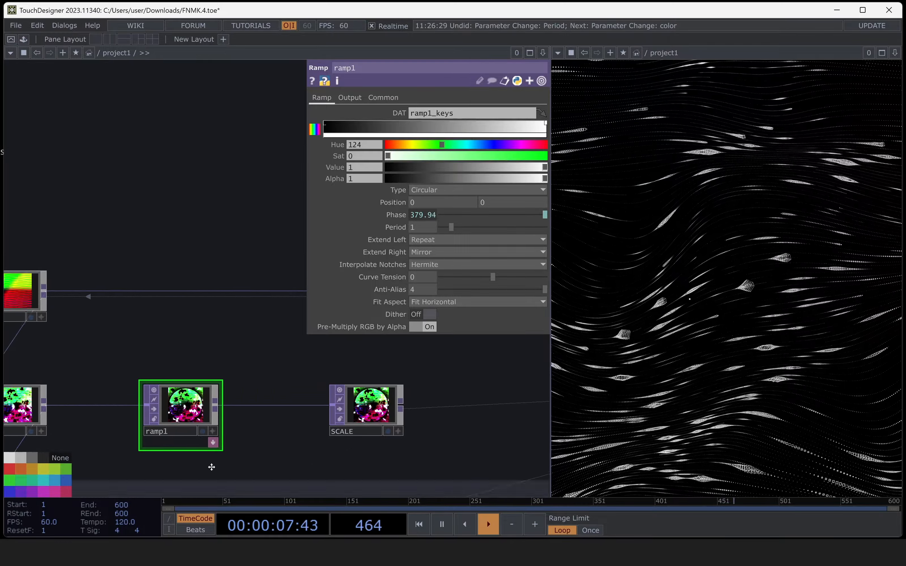
scroll(206, 463, "down", 5)
left_click_drag(440, 375, 192, 259)
scroll(192, 259, "up", 4)
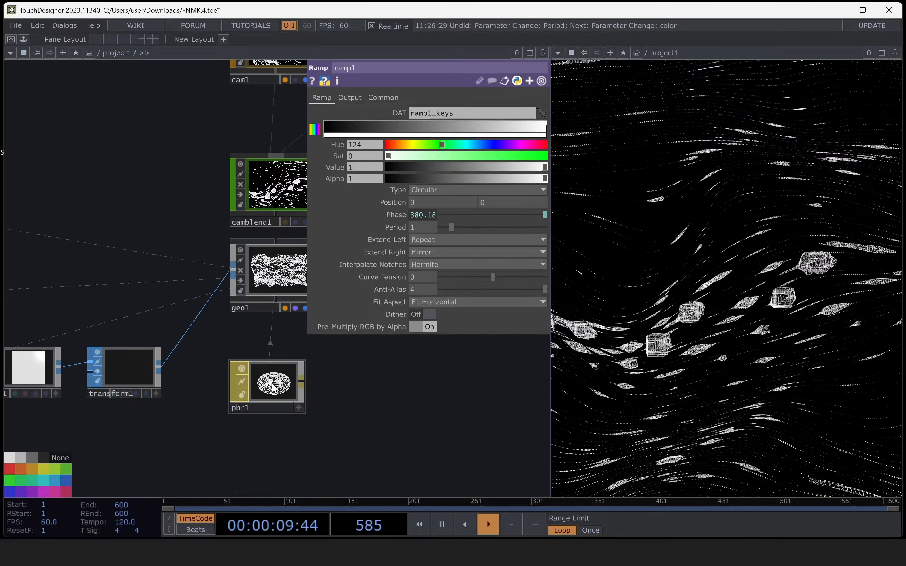
left_click(263, 382)
left_click(431, 373)
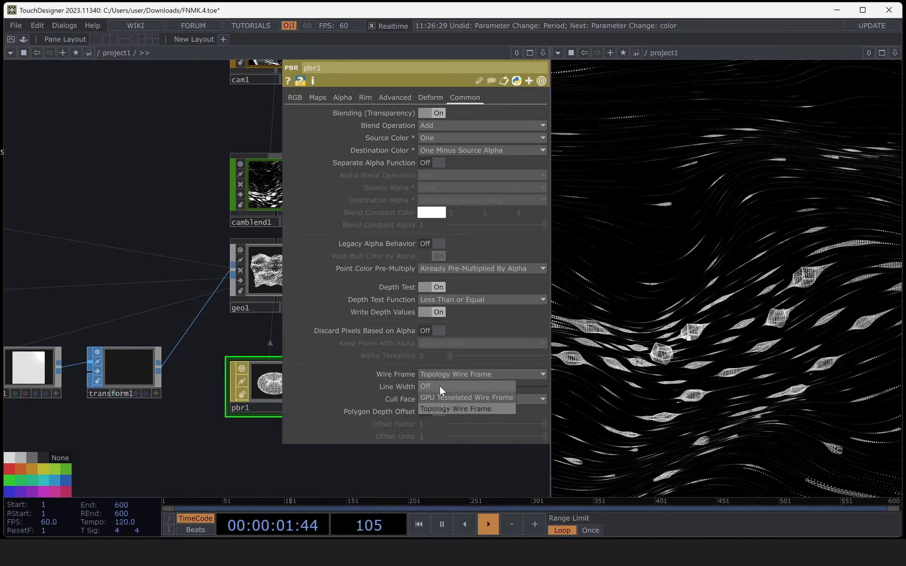
left_click(442, 392)
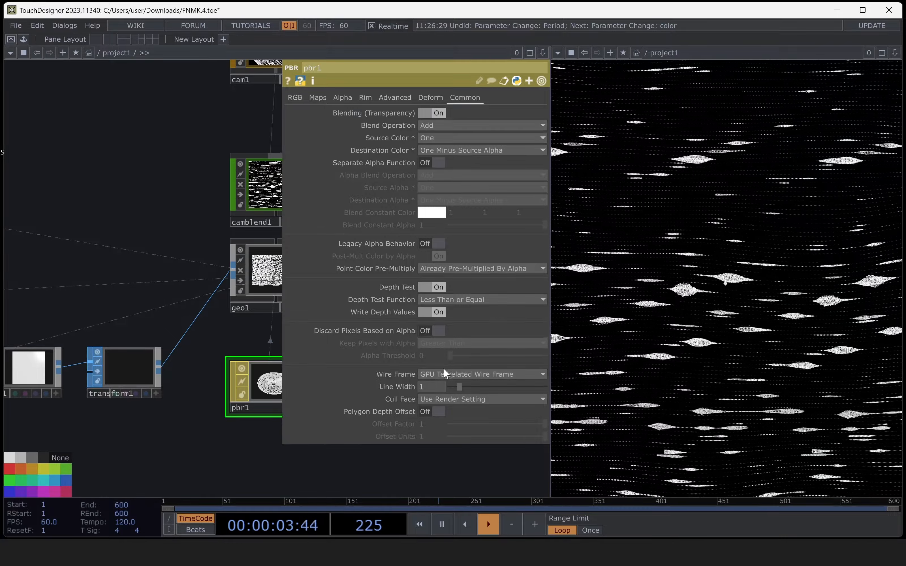
left_click(444, 371)
left_click(448, 387)
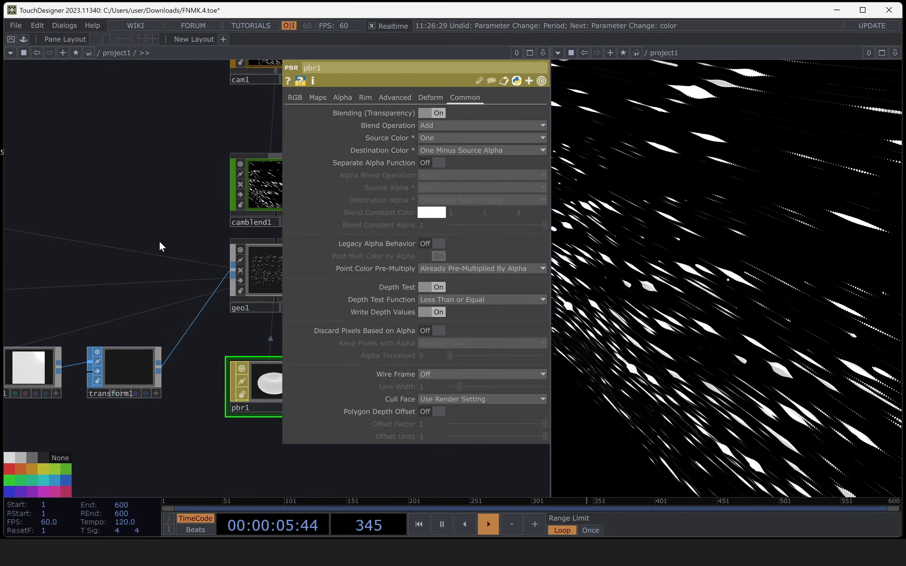
- Set the Orientation of grid1, at the start of the network, to ZX Plane
scroll(125, 224, "down", 3)
left_click_drag(90, 305, 230, 362)
scroll(230, 362, "down", 2)
left_click_drag(28, 436, 239, 441)
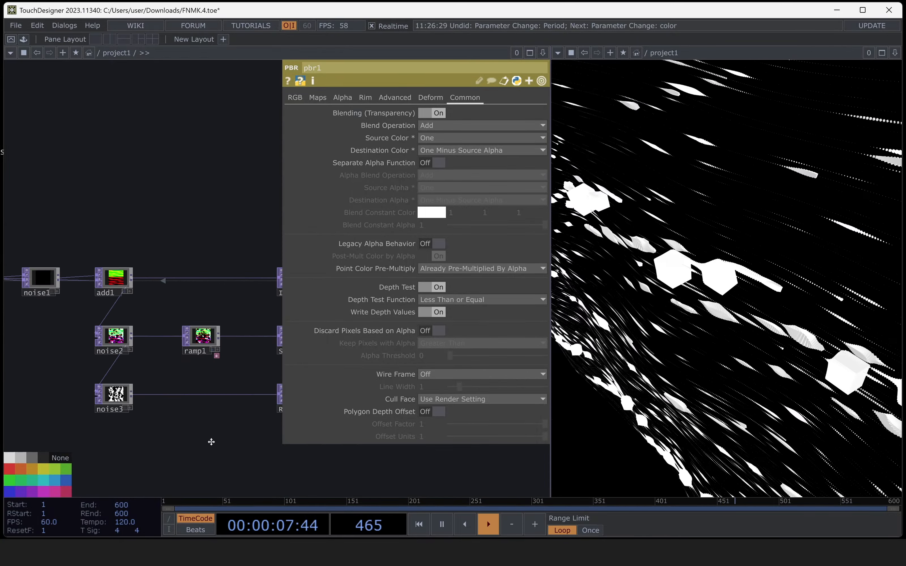
left_click_drag(53, 408, 239, 429)
left_click_drag(160, 419, 268, 471)
left_click_drag(99, 392, 221, 413)
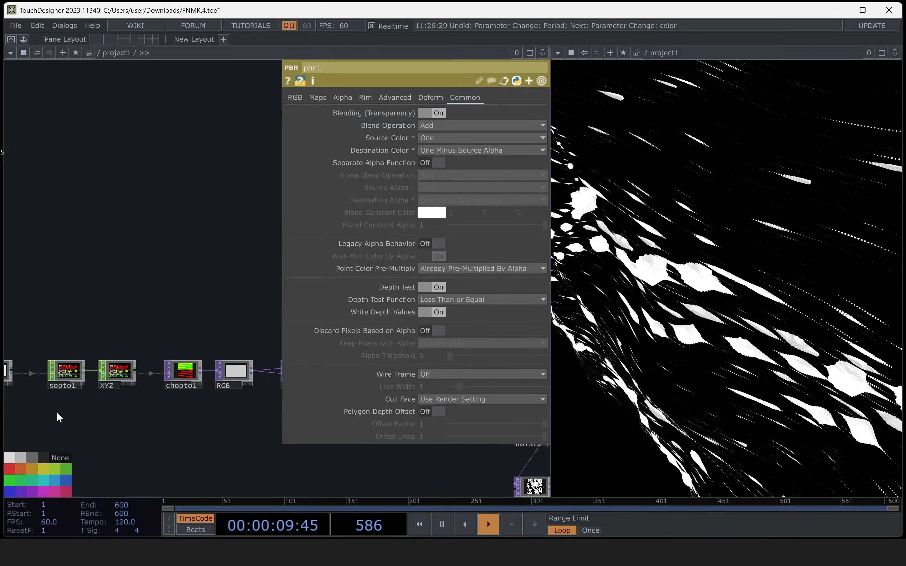
left_click_drag(57, 413, 115, 431)
left_click(46, 386)
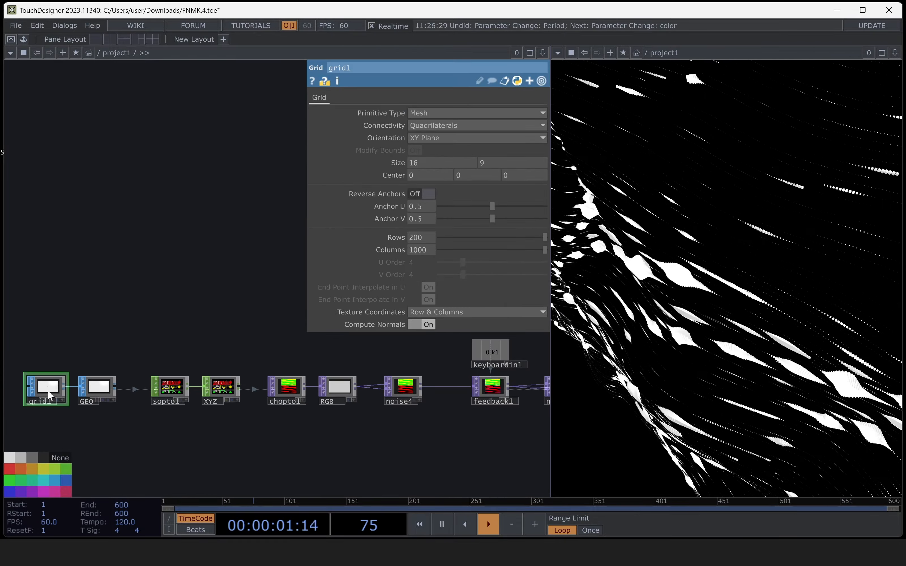
left_click(429, 141)
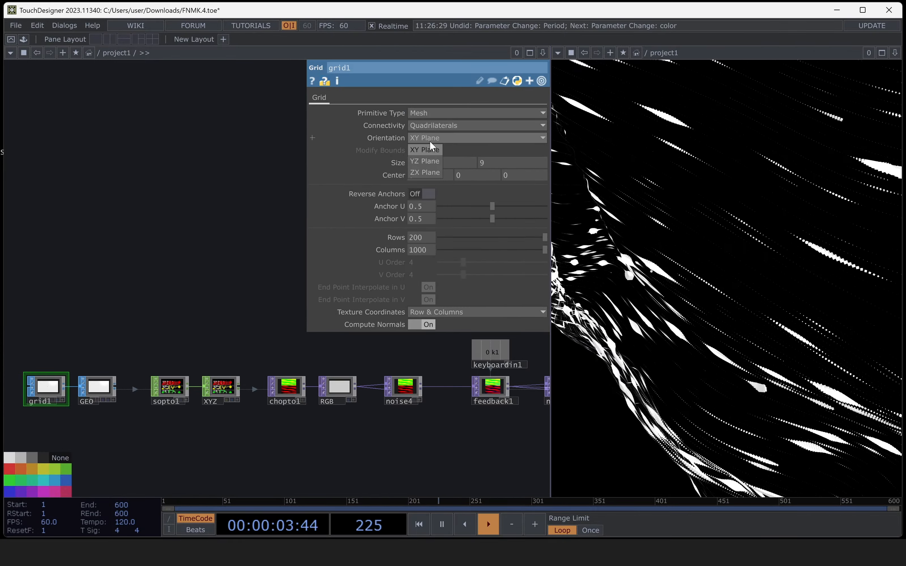
left_click(423, 173)
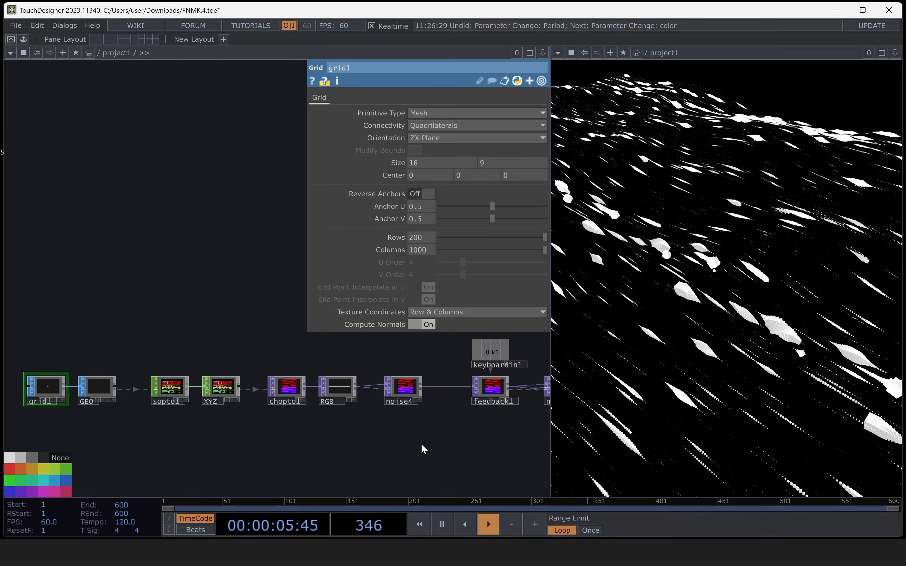
- Preview the render full-screen, trigger the keyboard-controlled feedback reset several times, and return to the network
left_click_drag(422, 444, 305, 416)
scroll(355, 428, "down", 3)
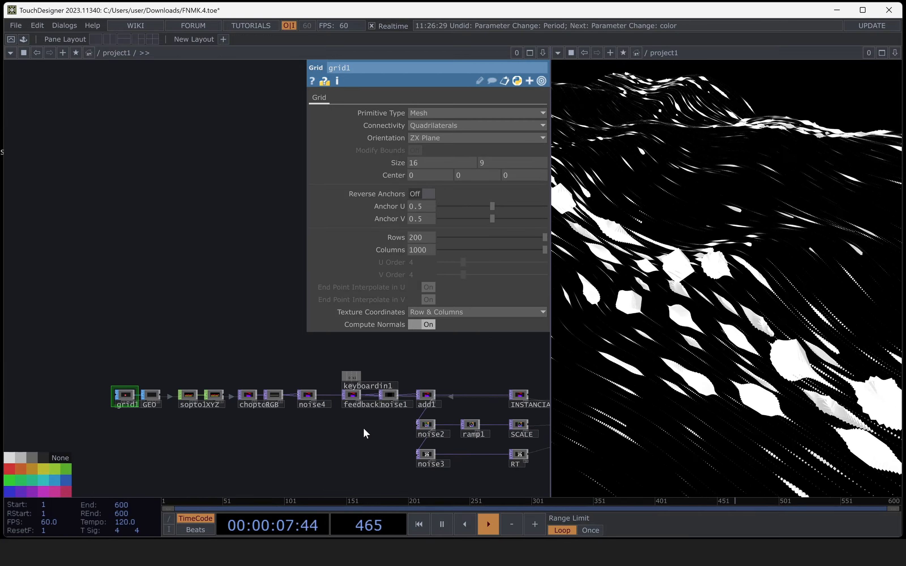
left_click_drag(372, 437, 347, 442)
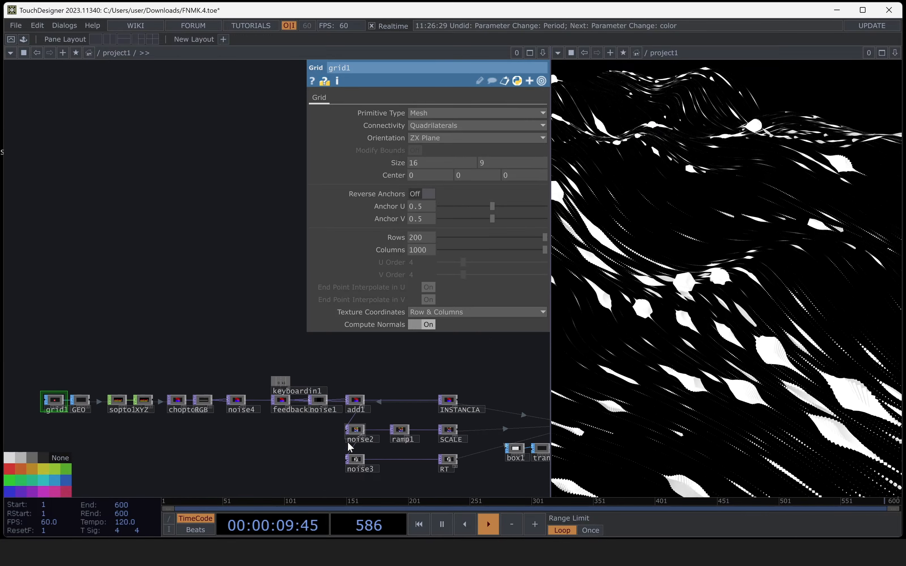
mouse_move(493, 375)
left_mouse_down()
mouse_move(403, 399)
mouse_move(332, 384)
left_mouse_up()
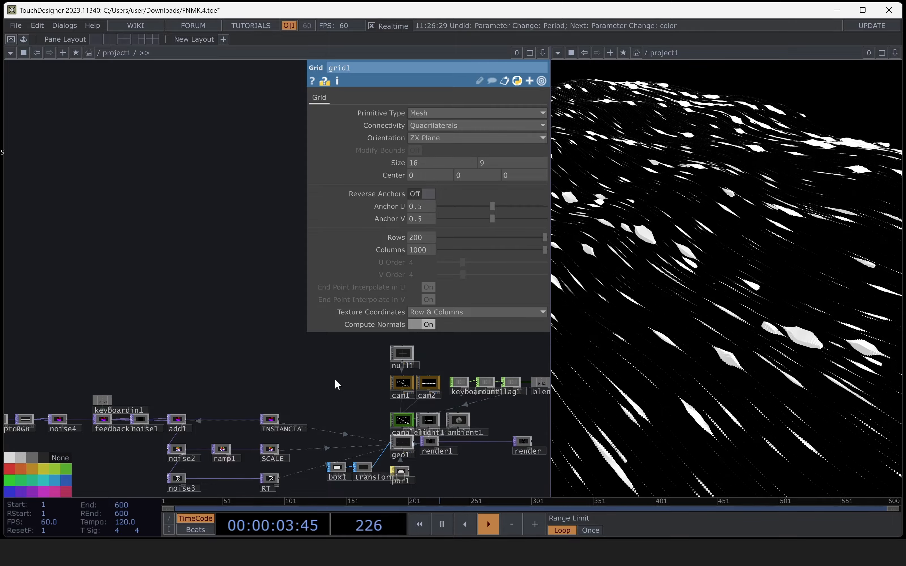
key("F1")
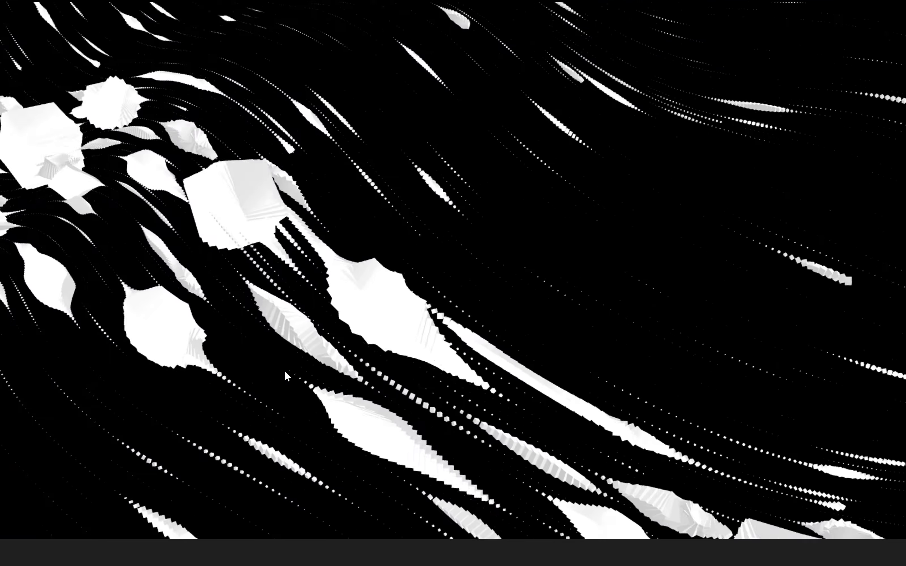
key("1")
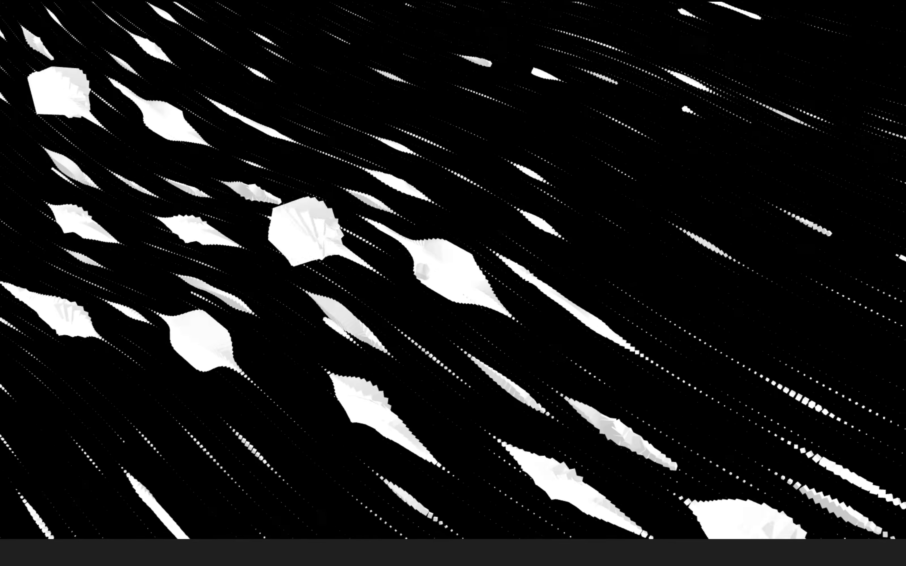
key("1")
key("1")
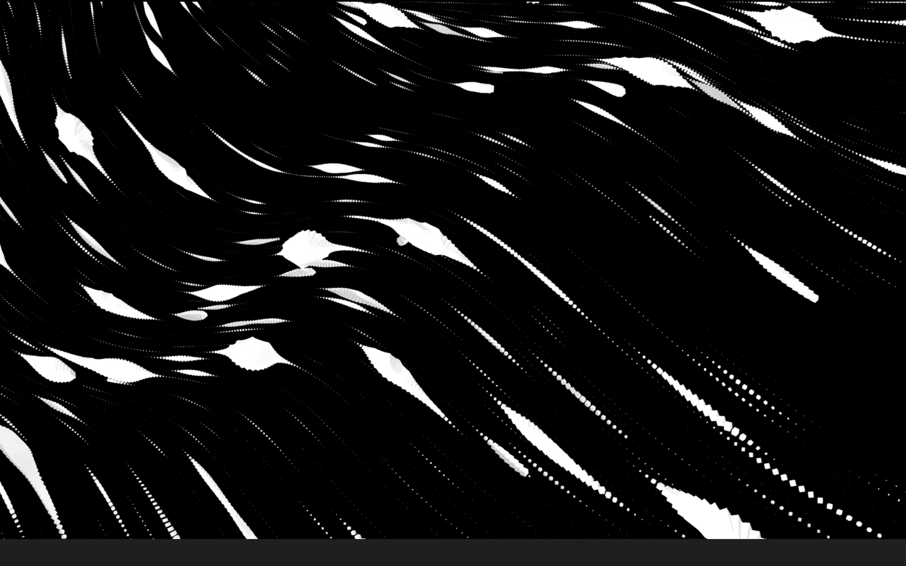
key("Escape")
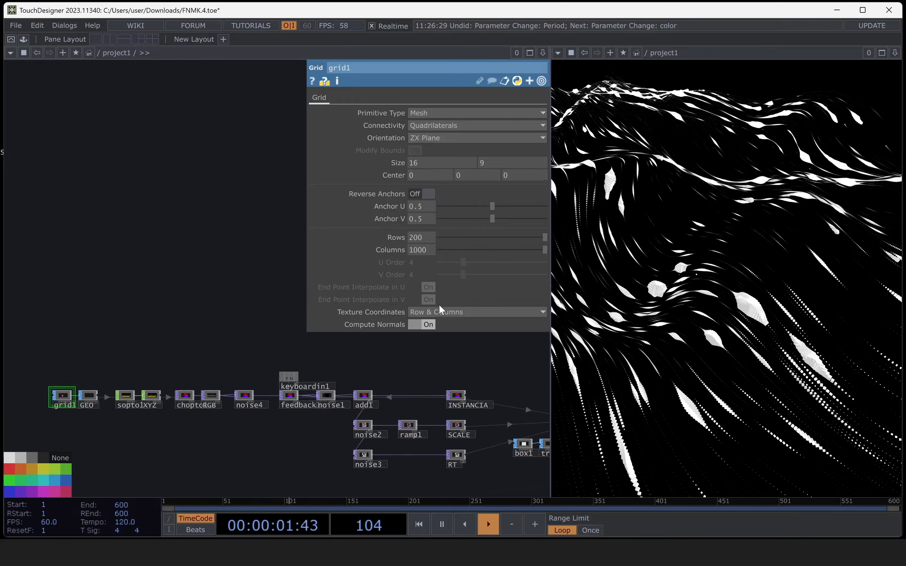
- Set grid1's Orientation to XY Plane and show the render full-screen
left_click(450, 138)
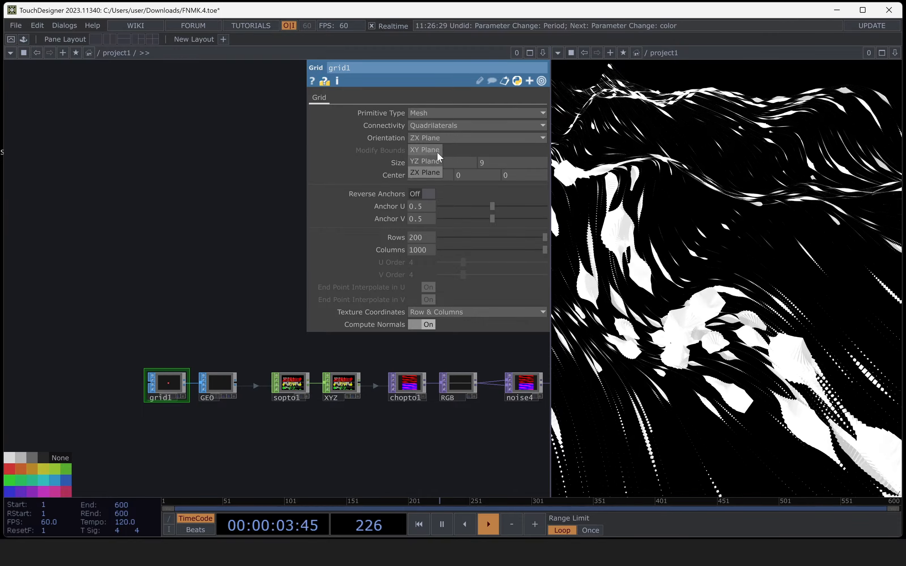
left_click(437, 151)
key("F1")
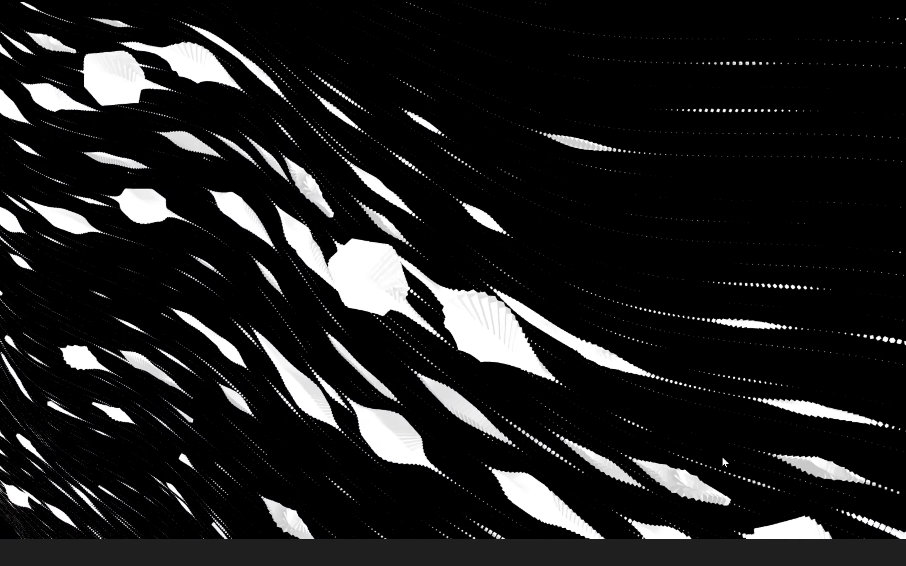